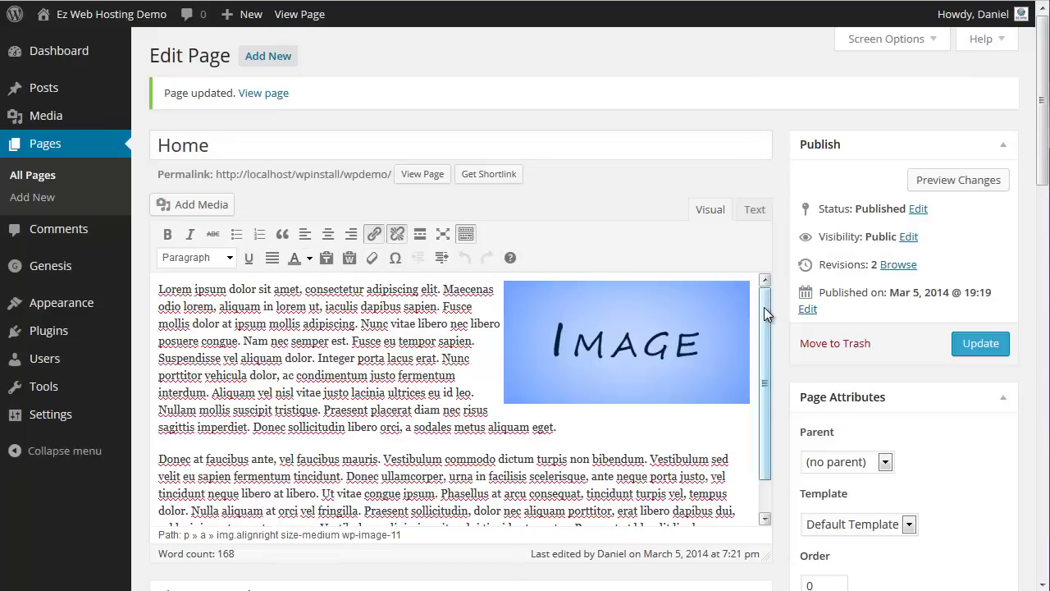
# Step: Leave the Home page editor and go back to the WordPress Dashboard
pyautogui.moveTo(763, 307)
pyautogui.mouseDown()
pyautogui.moveTo(764, 332)
pyautogui.moveTo(760, 296)
pyautogui.mouseUp()
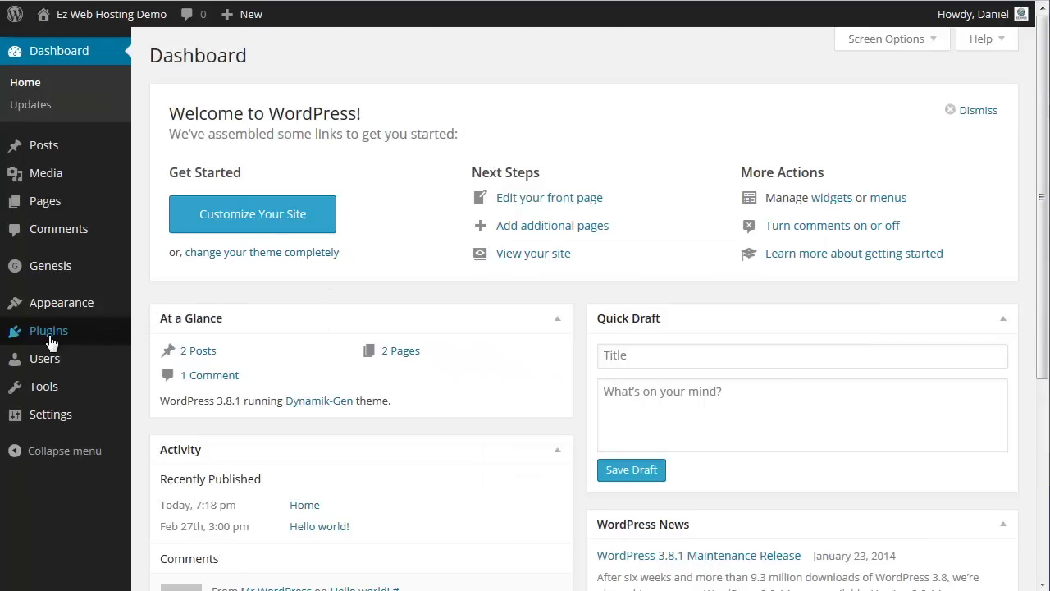
# Step: Find Page Builder by SiteOrigin via a 'page builder' plugin search, then install and activate it
pyautogui.click(49, 338)
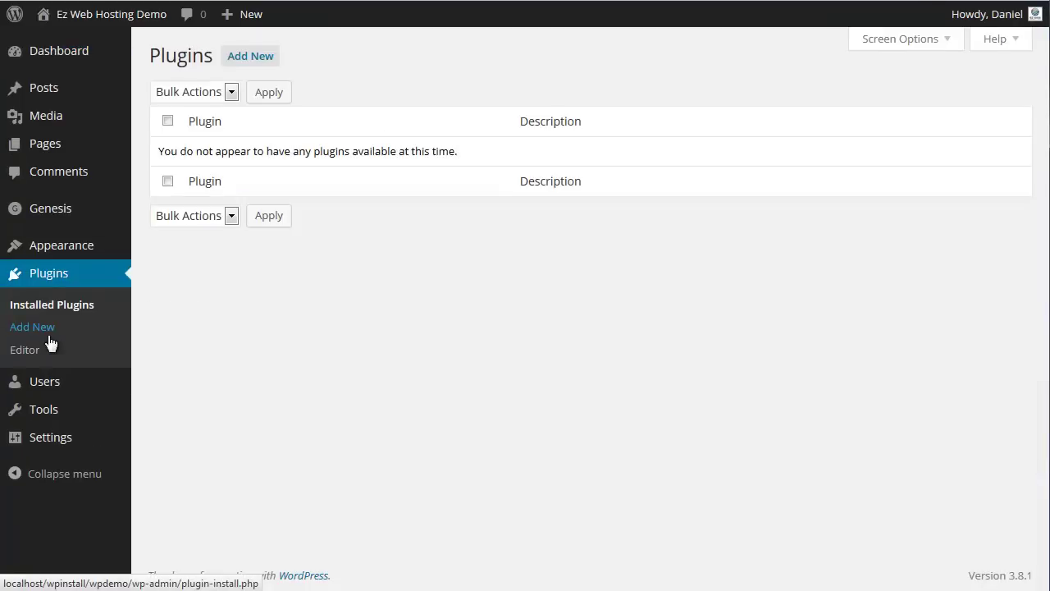
pyautogui.click(250, 58)
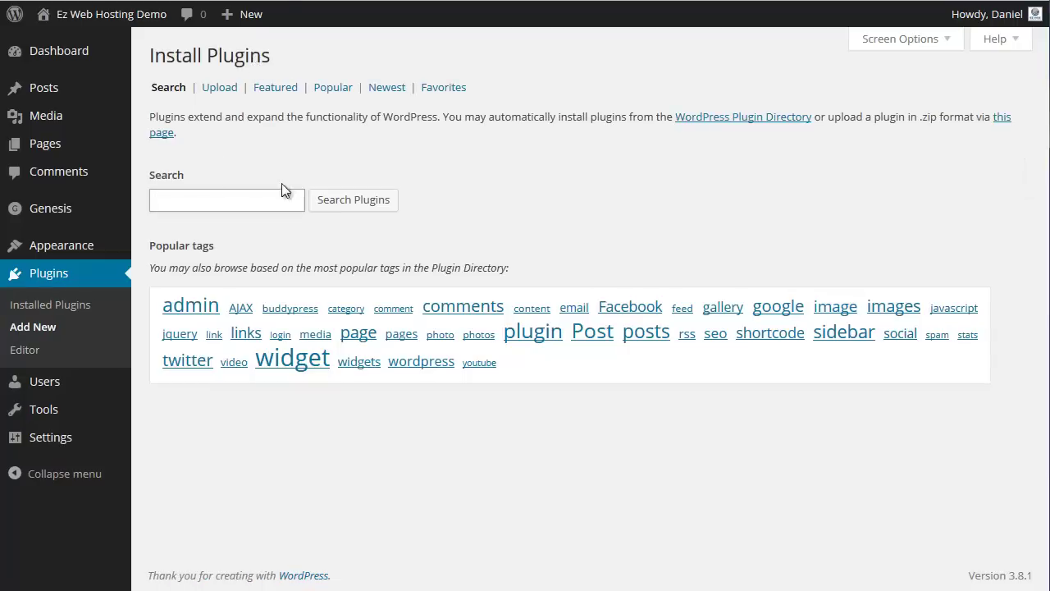
pyautogui.write('pa')
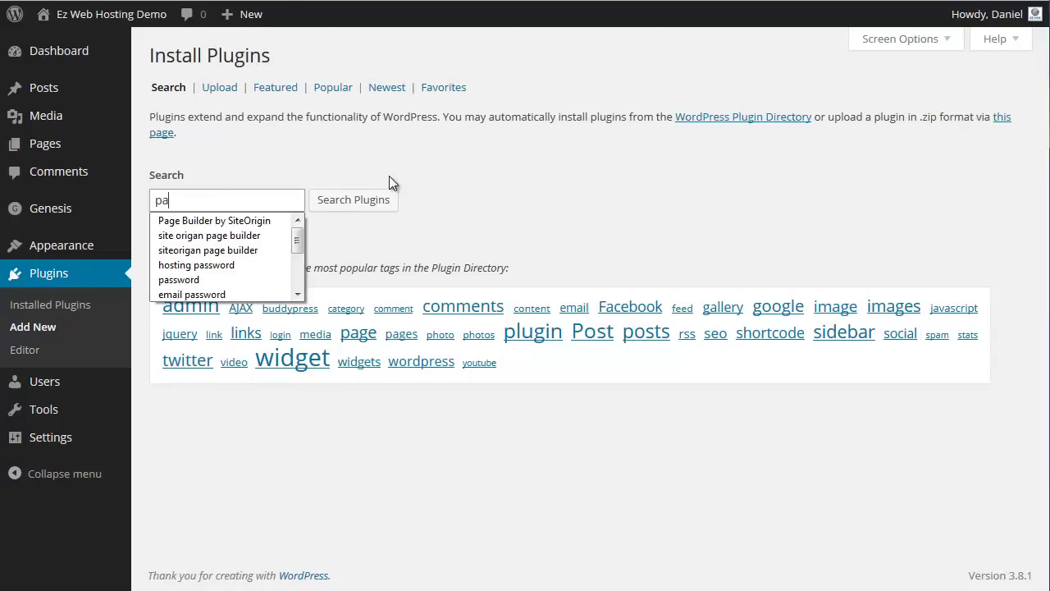
pyautogui.write('g')
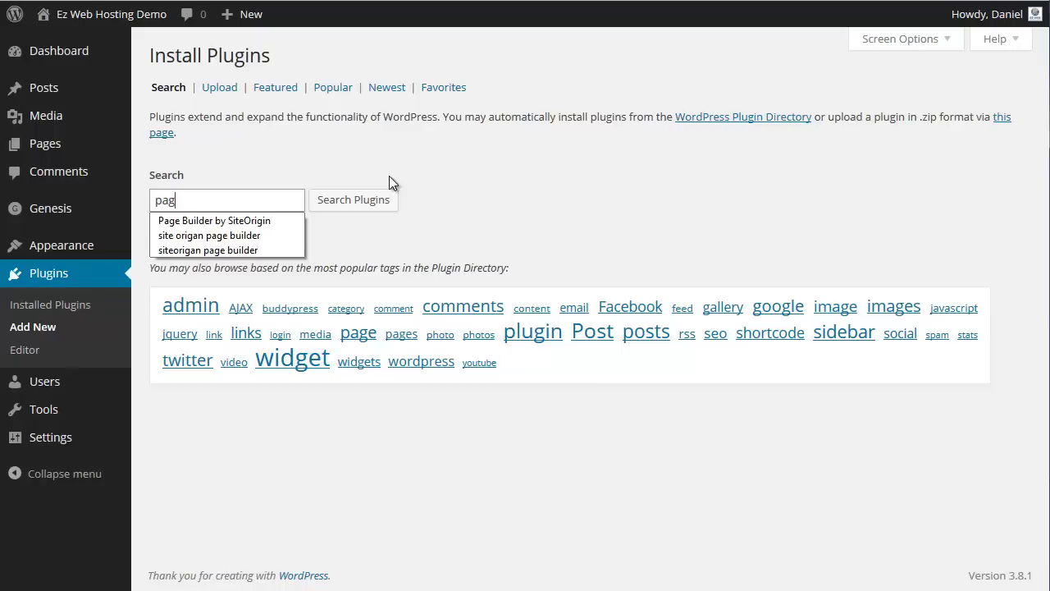
pyautogui.write('e builder')
pyautogui.click(247, 222)
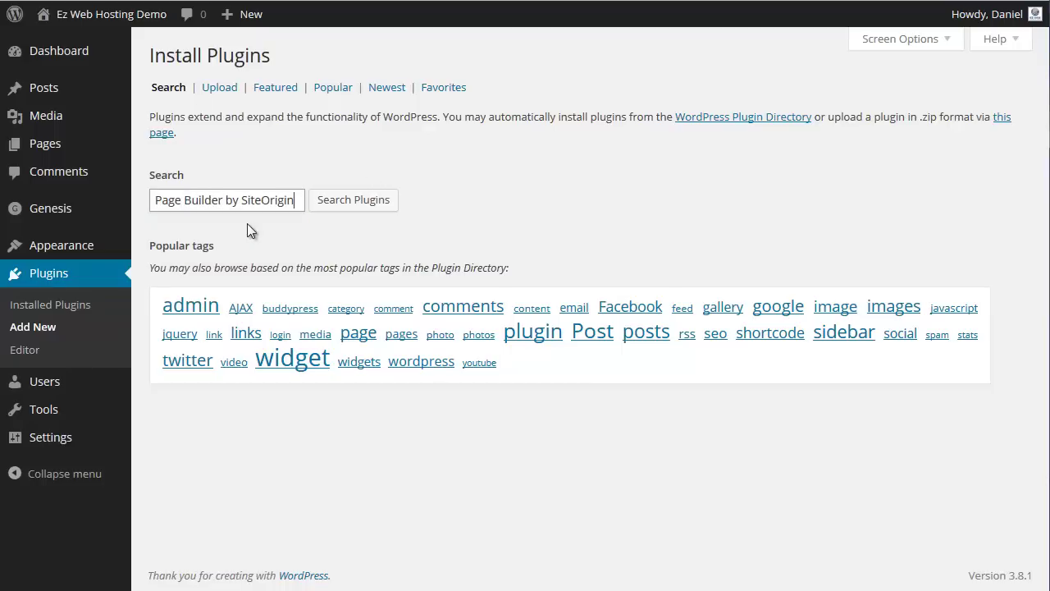
pyautogui.click(353, 202)
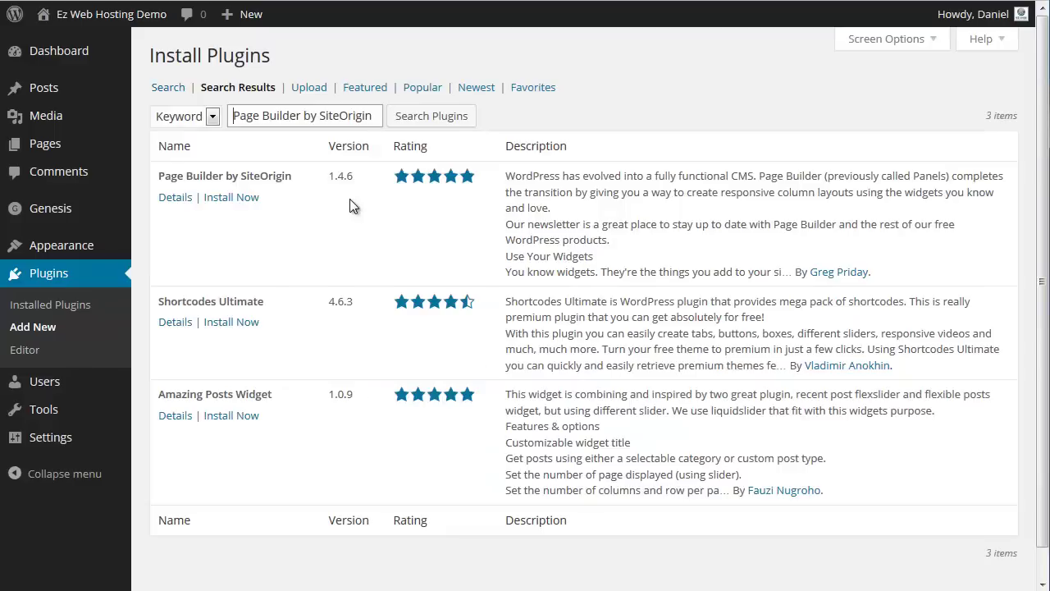
pyautogui.click(225, 201)
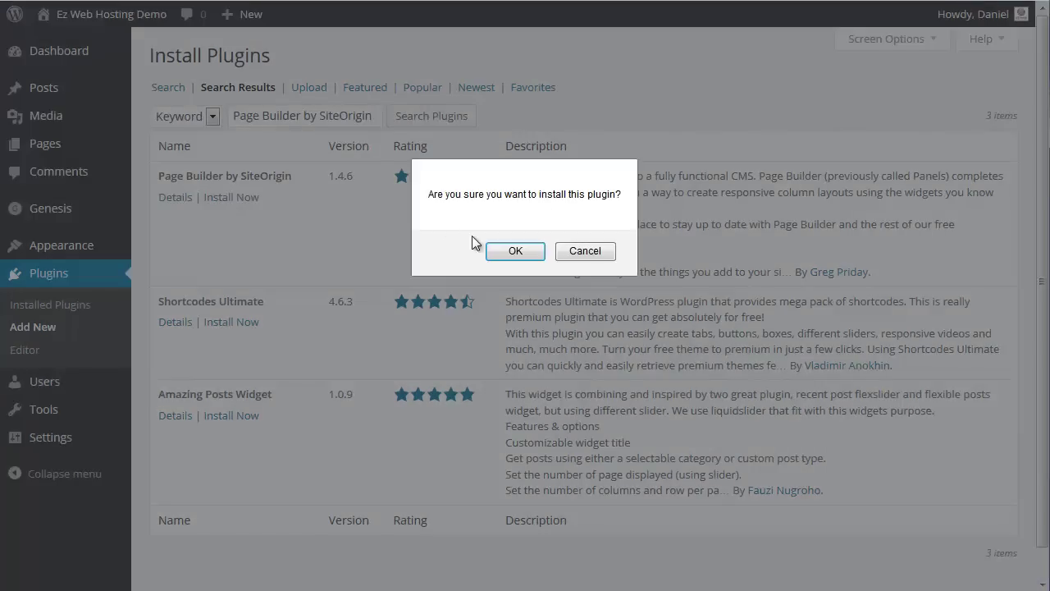
pyautogui.click(514, 252)
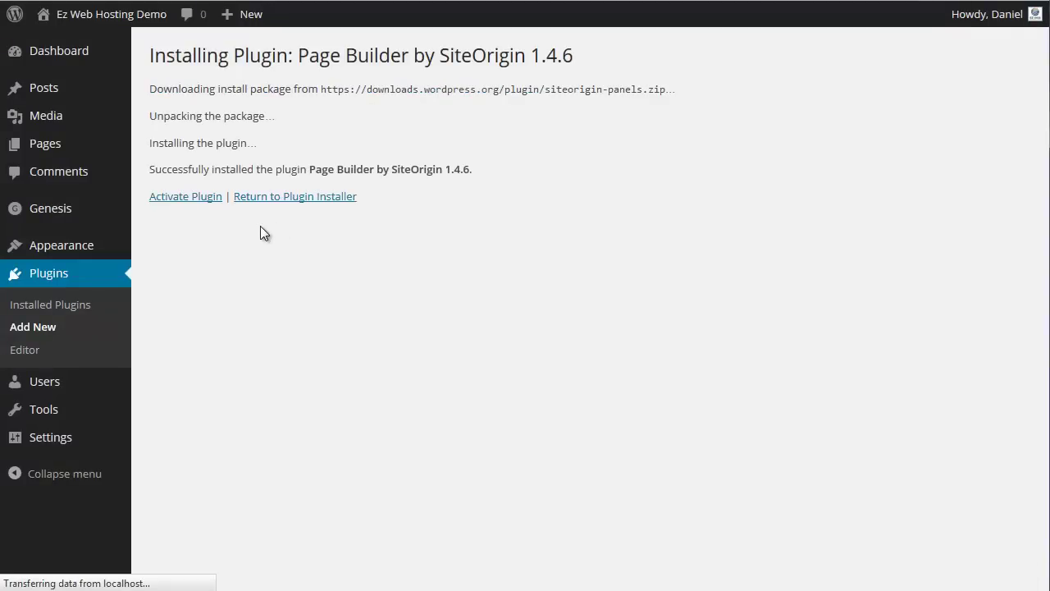
pyautogui.click(178, 201)
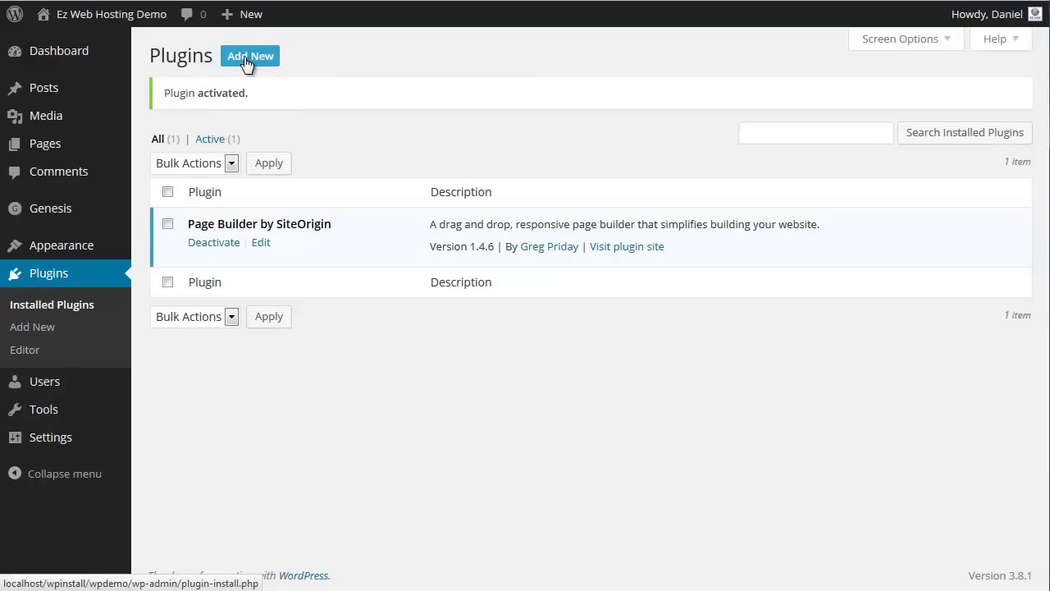
# Step: Find Black Studio TinyMCE Widget via a 'black' search, then install and activate it
pyautogui.click(247, 59)
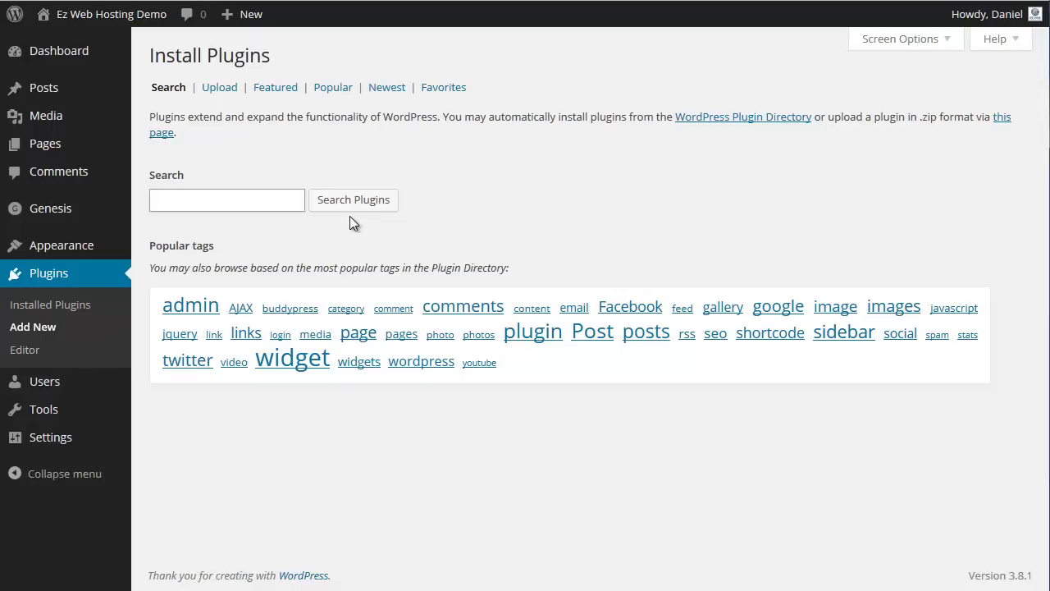
pyautogui.write('black')
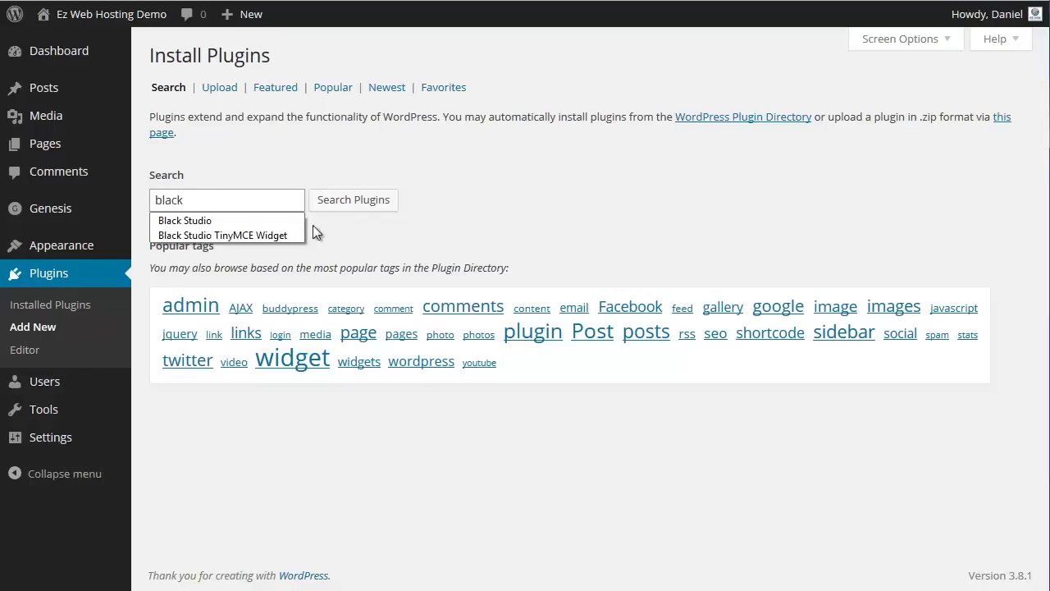
pyautogui.click(242, 221)
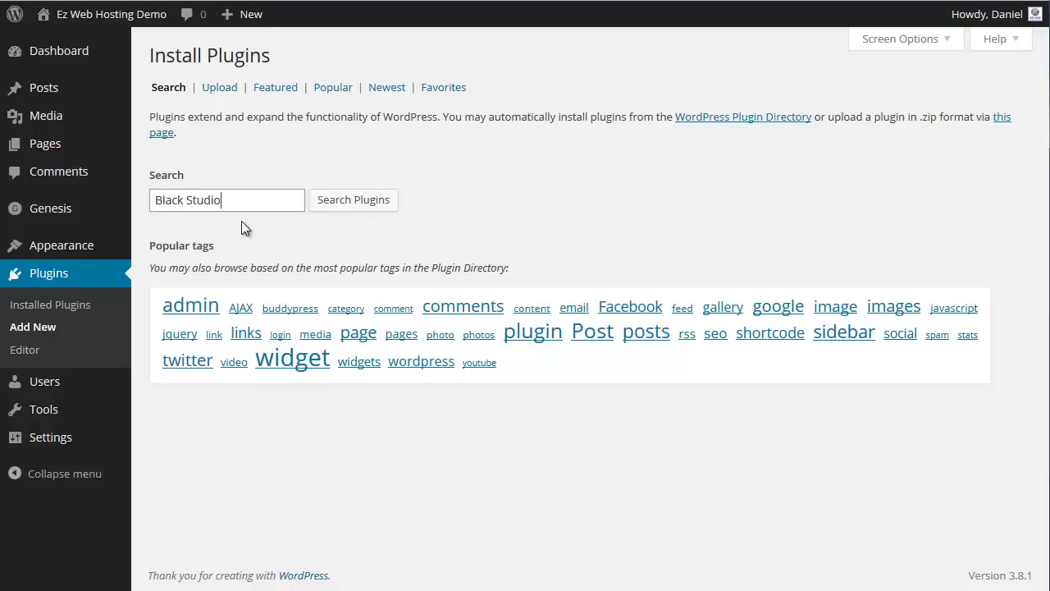
pyautogui.click(347, 206)
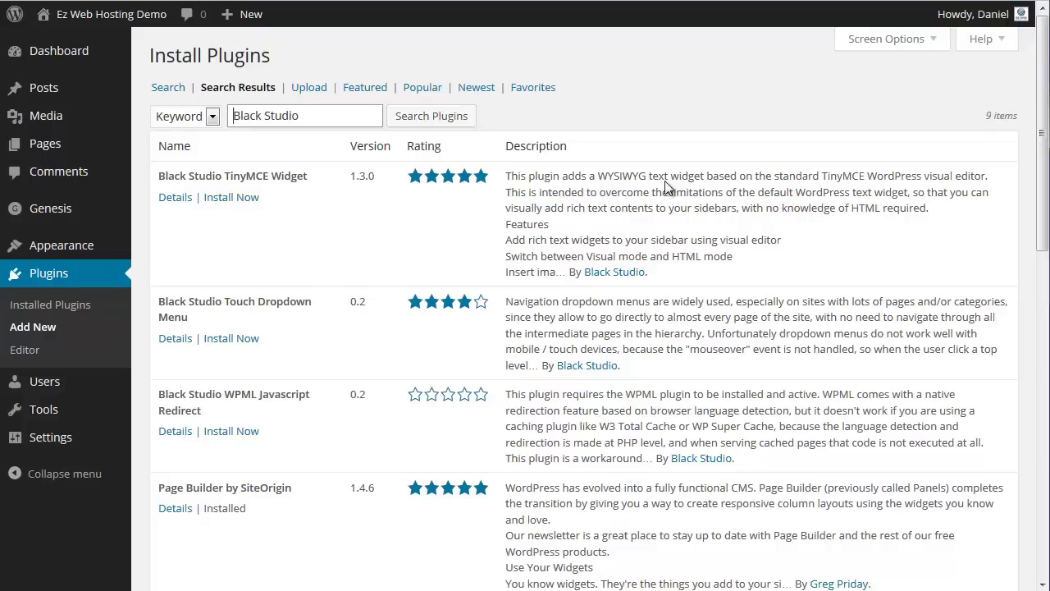
pyautogui.click(223, 197)
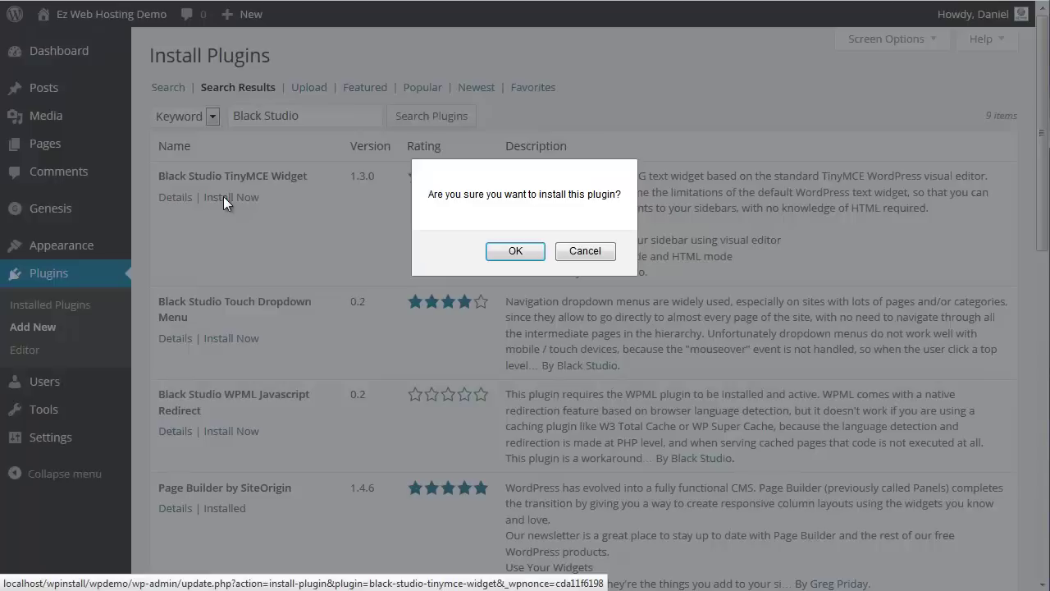
pyautogui.click(517, 251)
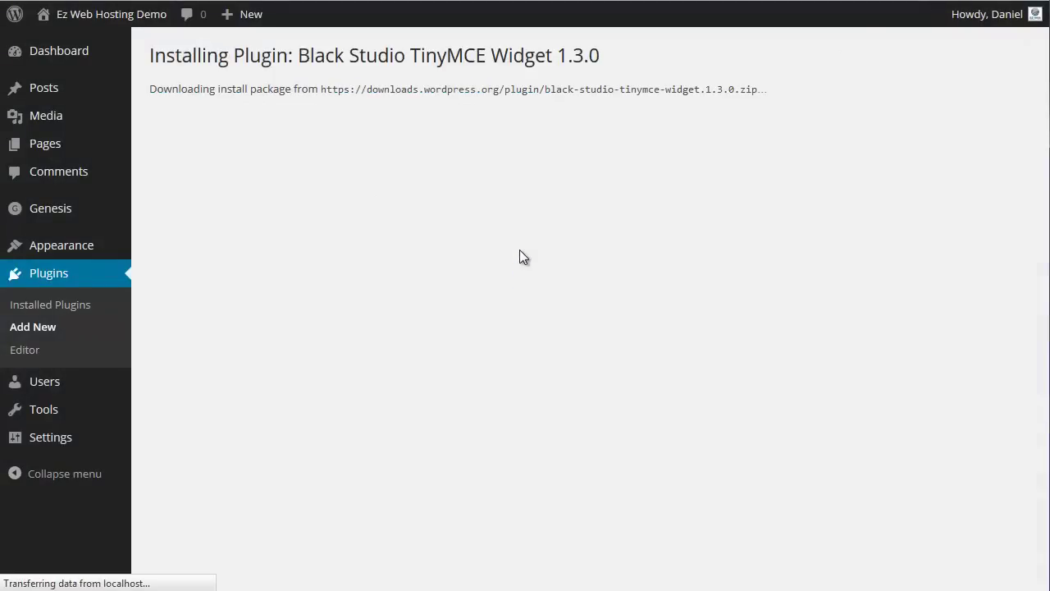
pyautogui.click(176, 200)
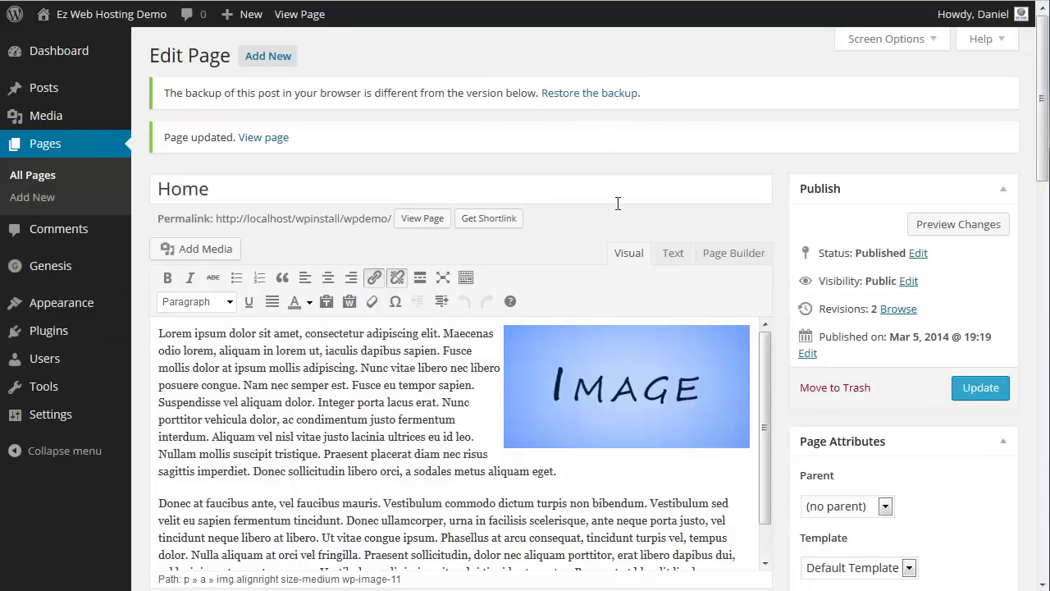
# Step: Switch the Home page editor to the Page Builder tab, showing one empty 100% row
pyautogui.click(737, 263)
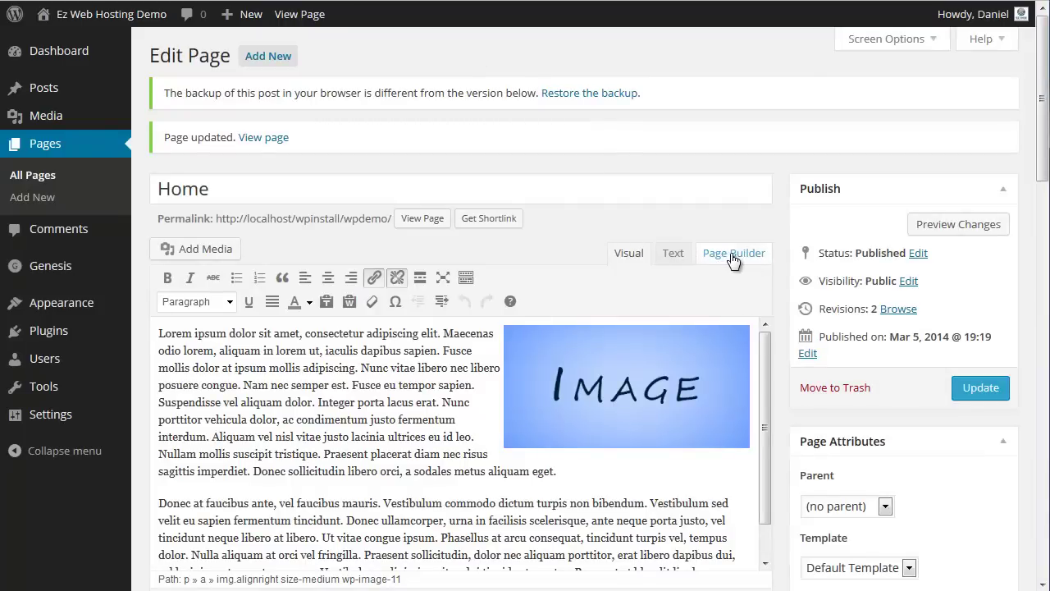
pyautogui.click(732, 260)
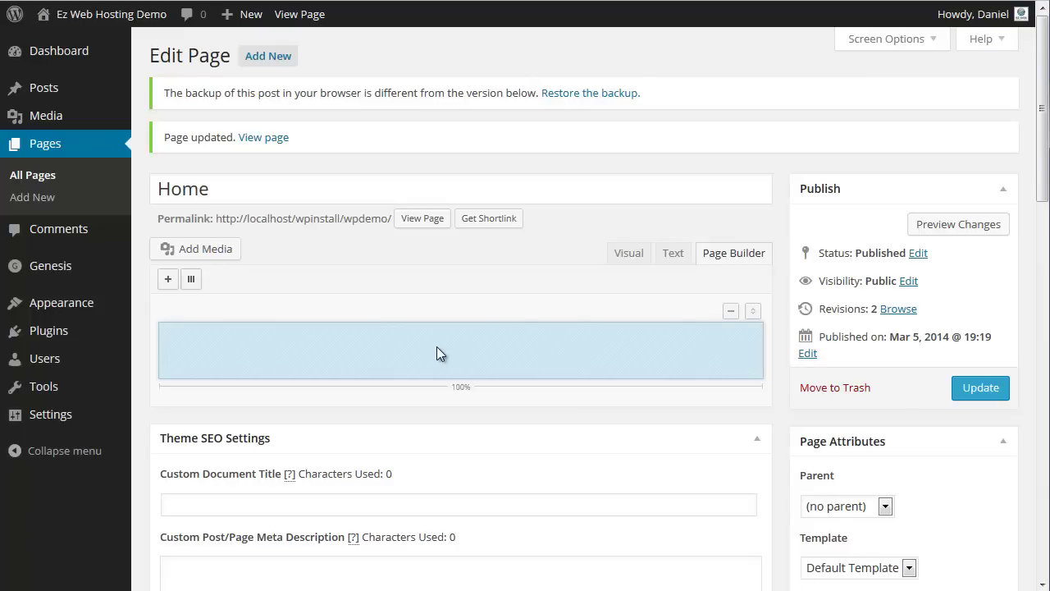
# Step: Add a Black Studio TinyMCE widget titled 'Heading' with pasted Lorem ipsum paragraphs to the row
pyautogui.click(168, 280)
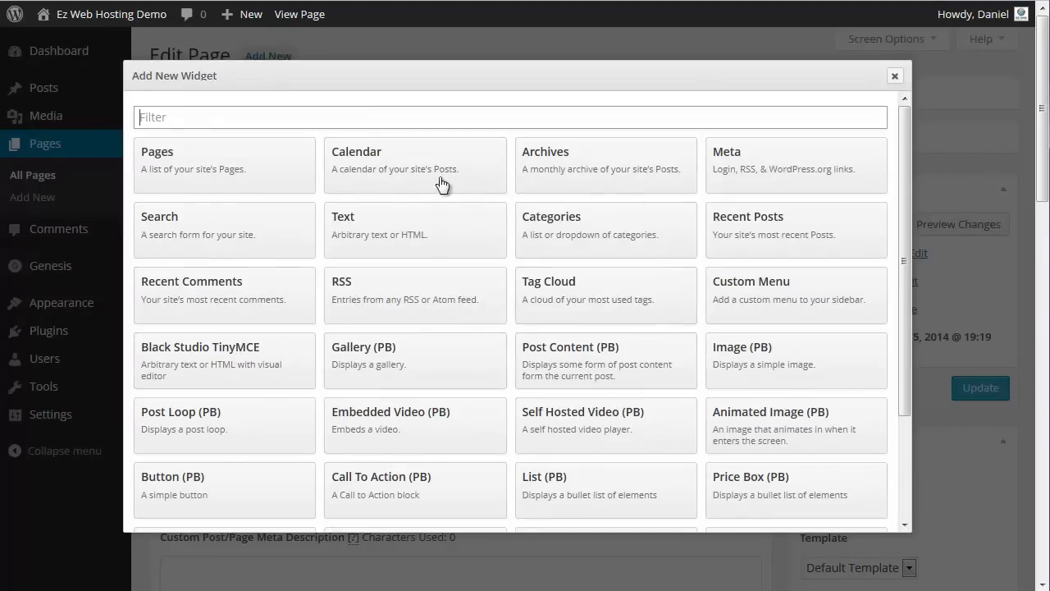
pyautogui.moveTo(902, 265)
pyautogui.mouseDown()
pyautogui.moveTo(893, 380)
pyautogui.moveTo(905, 255)
pyautogui.mouseUp()
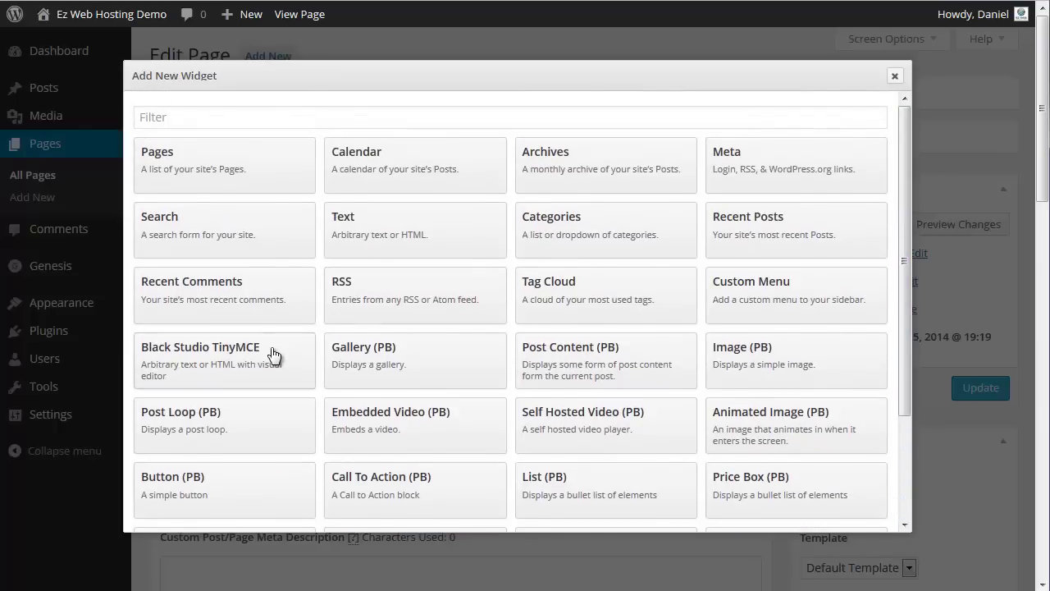
pyautogui.click(203, 364)
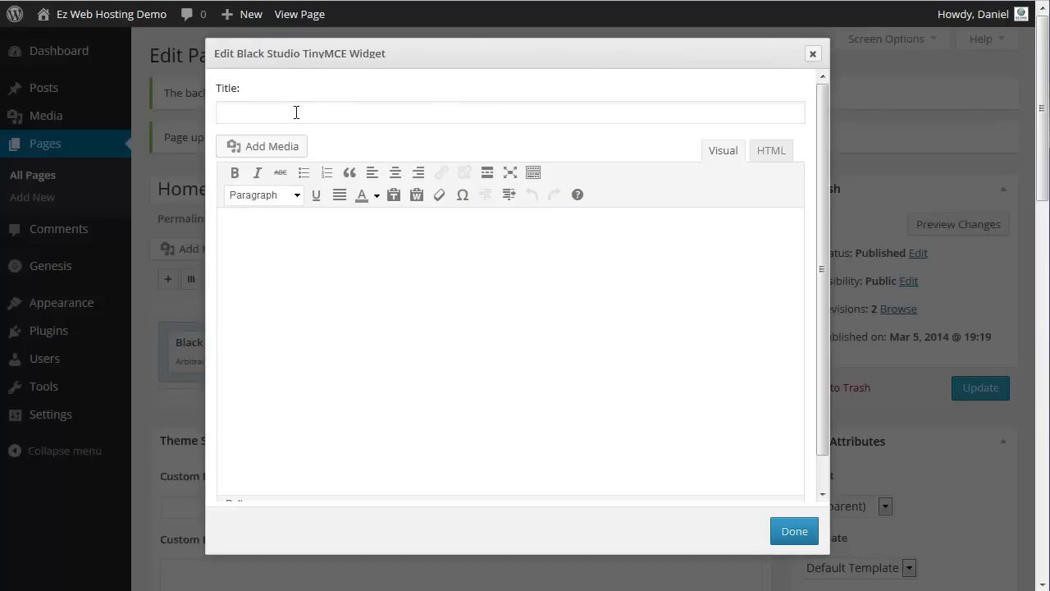
pyautogui.click(296, 112)
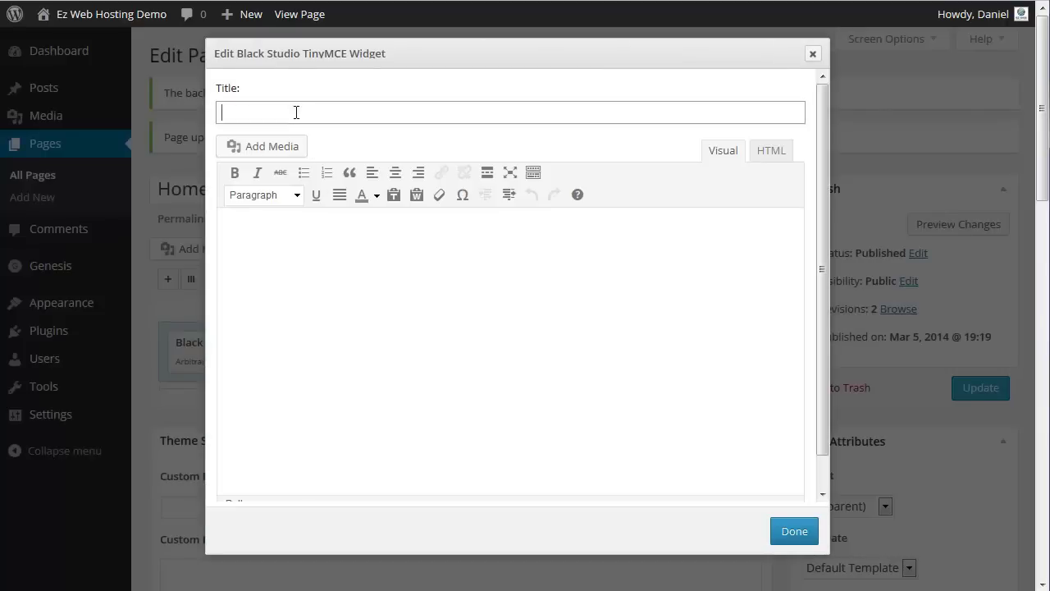
pyautogui.write('Heading')
pyautogui.click(375, 289)
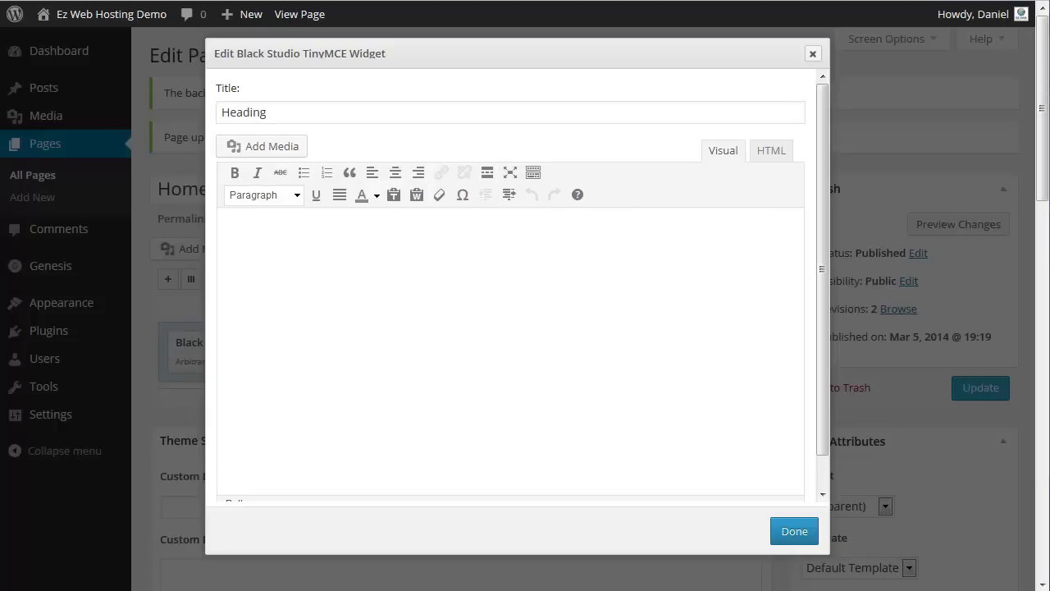
pyautogui.write('Lorem ipsum dolor sit amet, consectetur adipiscing elit. Maecenas odio lorem, aliquam in lorem ut, iaculis dapibus sapien. Fusce mollis dolor at ipsum mollis adipiscing. Nunc vitae libero nec libero posuere congue. Nam nec semper est. Fusce eu tempor sapien. Suspendisse vel aliquam dolor. Integer porta lacus erat. Nunc porttitor vehicula dolor, ac condimentum justo fermentum interdum. Aliquam vel nisl vitae justo lacinia ultrices eu id leo. Nullam mollis suscipit tristique. Praesent placerat diam nec risus sagittis imperdiet. Donec sollicitudin libero orci, a sodales metus aliquam eget. Donec at faucibus ante, vel faucibus mauris. Vestibulum commodo dictum turpis non bibendum. Vestibulum sed velit eu sapien fermentum tincidunt. Donec ullamcorper, urna in facilisis scelerisque, ante neque porta justo, vel tincidunt neque libero at libero. Ut vitae congue ipsum. Phasellus at arcu consequat, tincidunt turpis vel, tempus dolor. Nulla aliquam at orci vel fringilla. Praesent sollicitudin, dolor nec aliquam porttitor, erat libero dapibus dui, vel lacinia metus erat nec nunc. Vestibulum adipiscing vitae dui tincidunt egestas. Praesent at blandit ligula.')
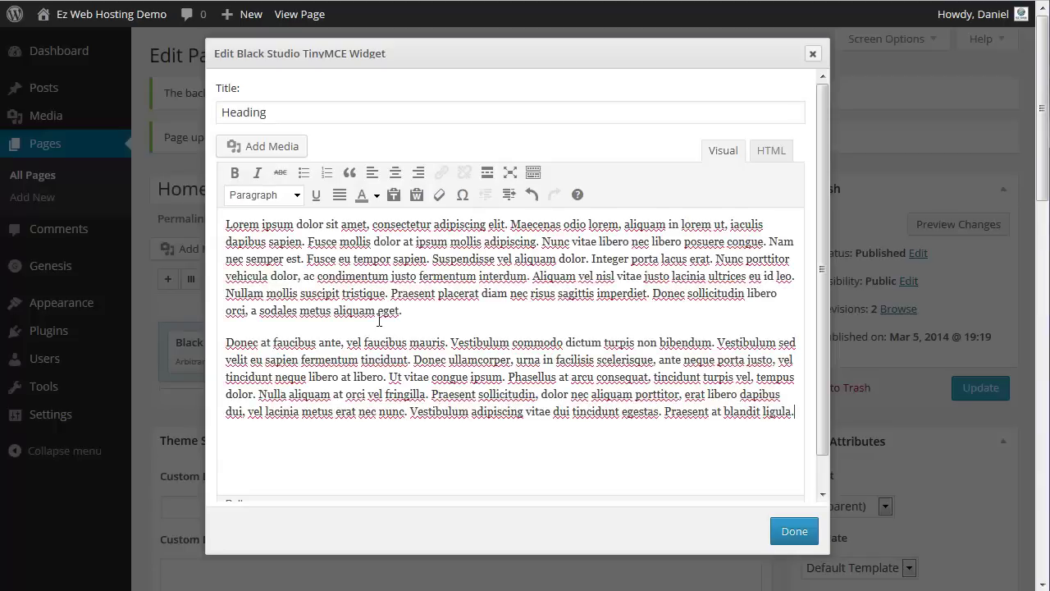
pyautogui.click(793, 533)
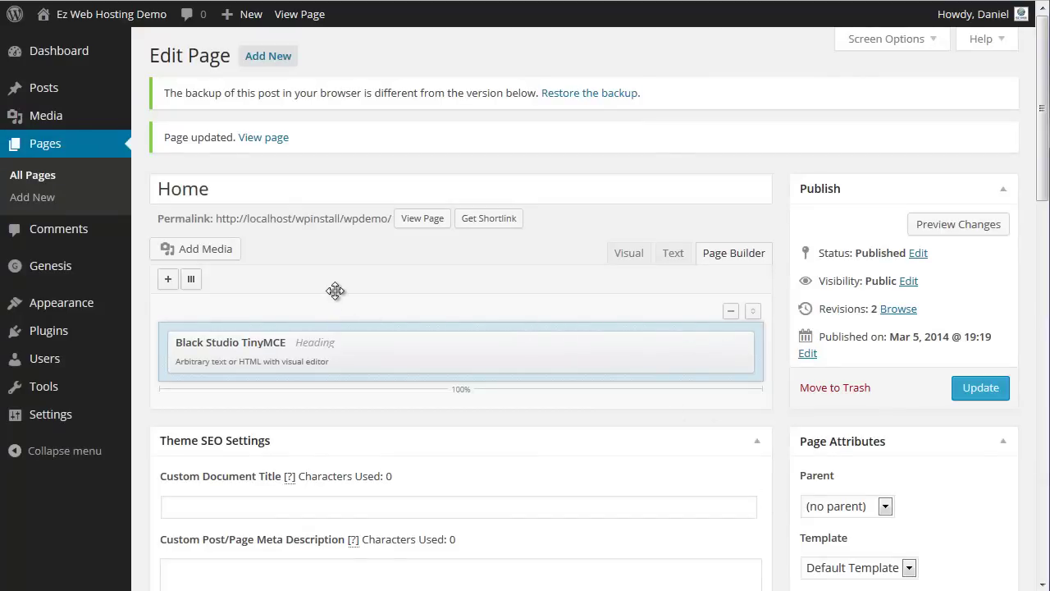
# Step: Add a new 2-column row and drag its divider to a 67/33 split
pyautogui.click(192, 279)
pyautogui.write('2')
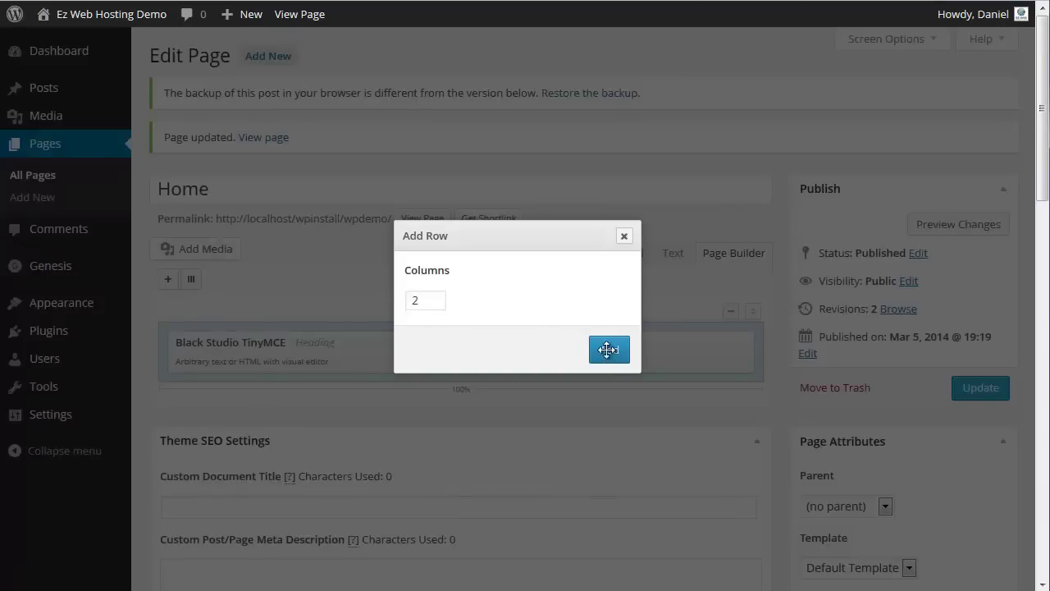
pyautogui.click(607, 351)
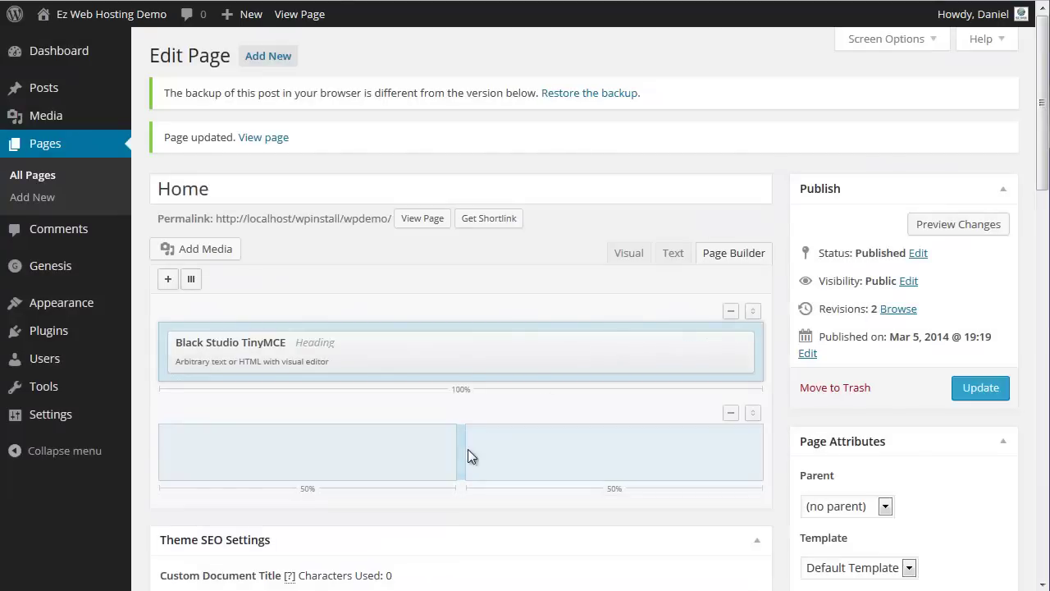
pyautogui.moveTo(464, 452); pyautogui.dragTo(561, 457)
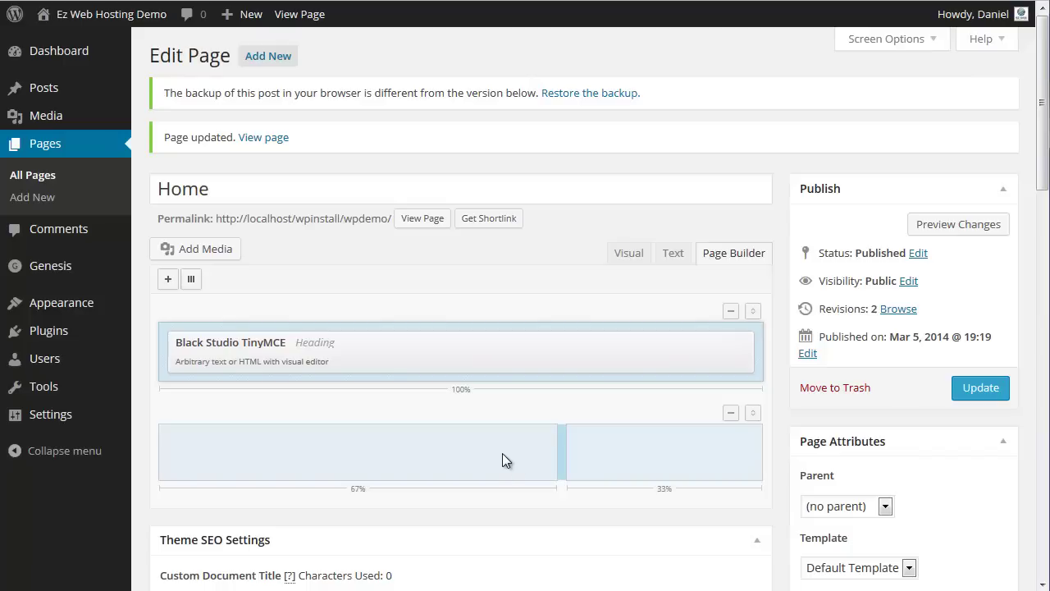
# Step: Duplicate the Heading text widget into both the 67% and 33% columns
pyautogui.click(333, 451)
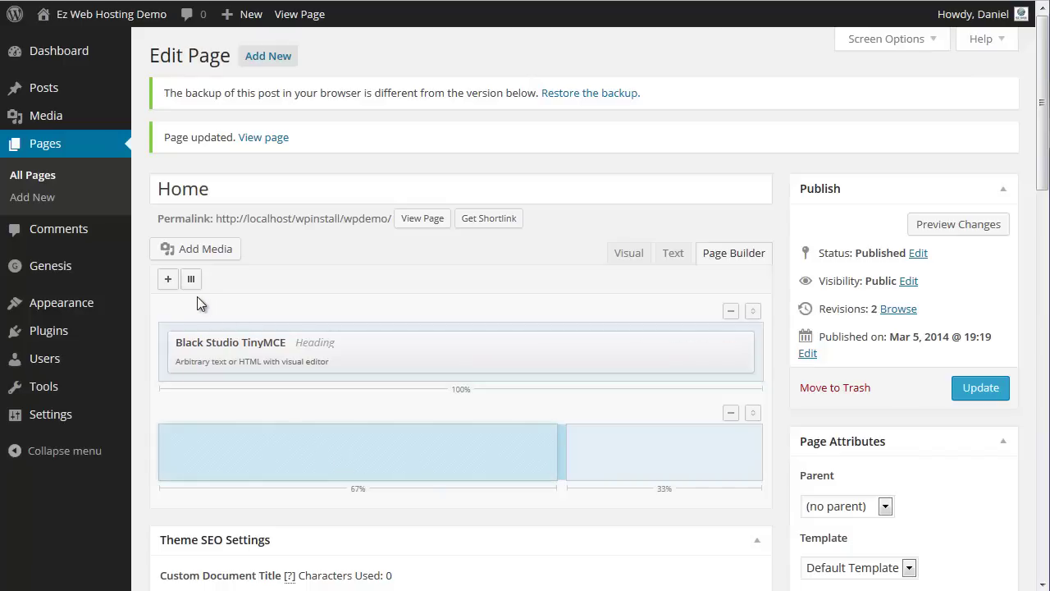
pyautogui.click(687, 351)
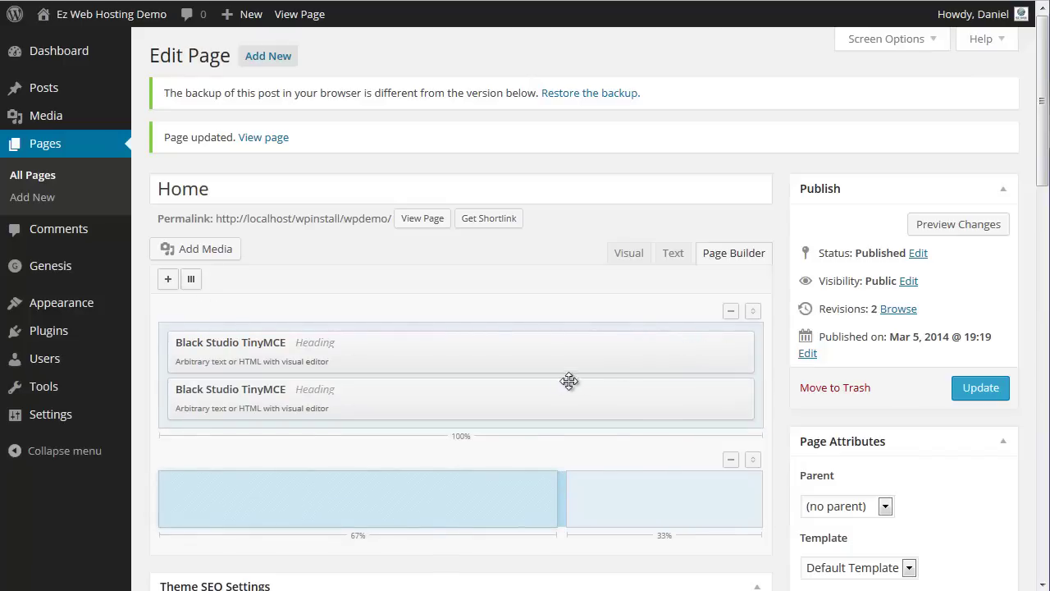
pyautogui.moveTo(534, 399); pyautogui.dragTo(681, 466)
pyautogui.click(479, 448)
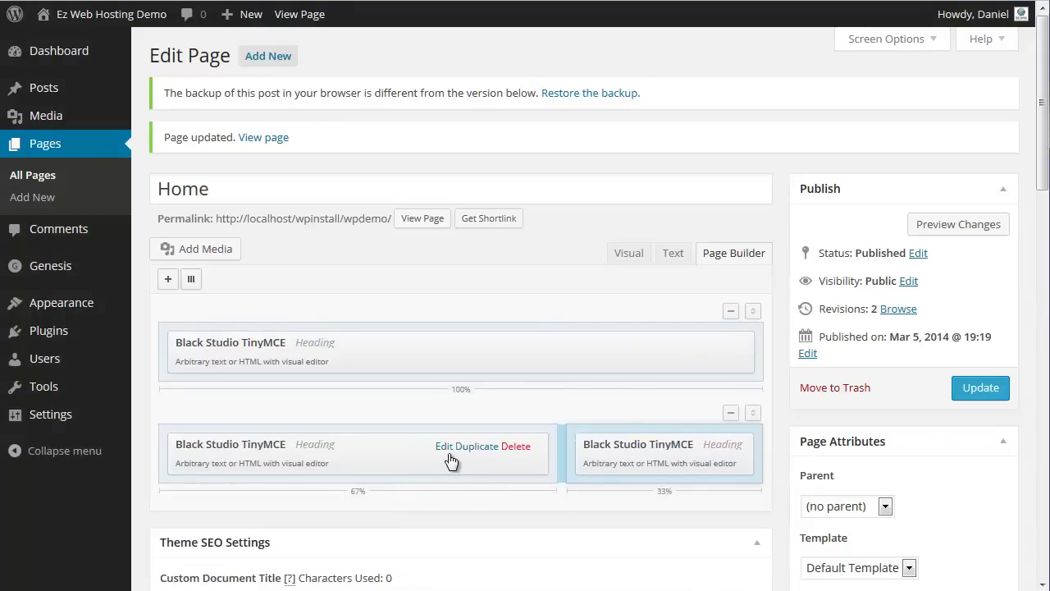
# Step: Delete the second paragraph from the left column's widget text
pyautogui.click(445, 450)
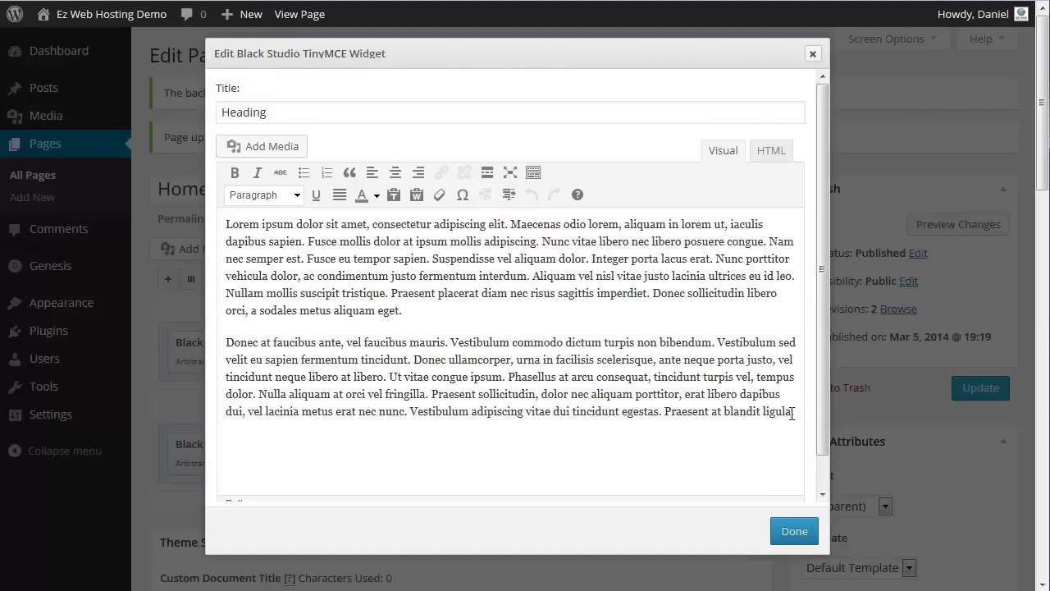
pyautogui.moveTo(794, 411); pyautogui.dragTo(224, 334)
pyautogui.press('BackSpace')
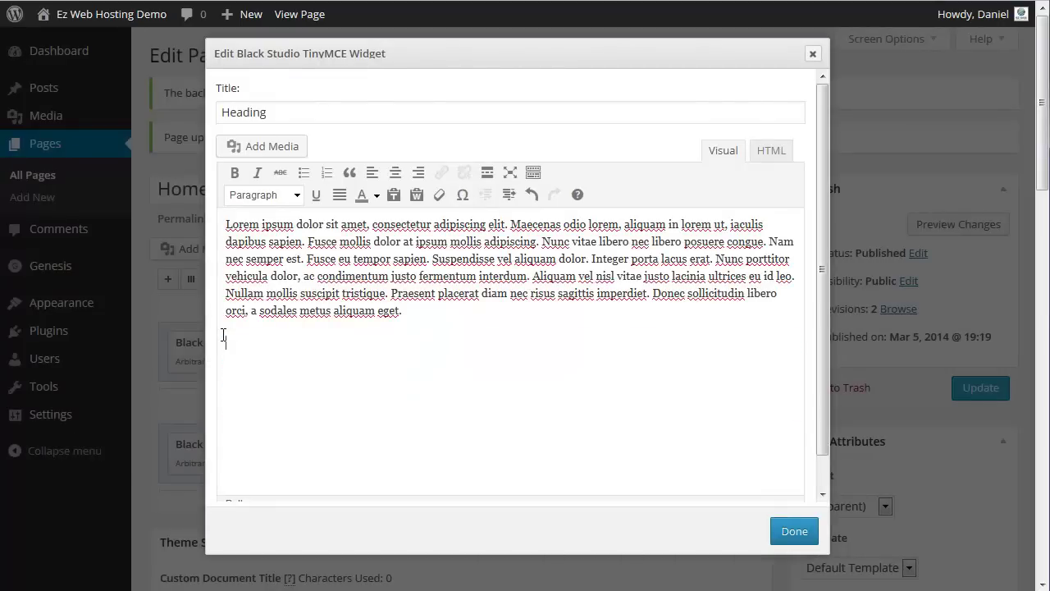
pyautogui.click(402, 310)
# Step: Insert the pink 400x200-1 image, left-aligned, medium size, with no link
pyautogui.click(266, 156)
pyautogui.click(251, 202)
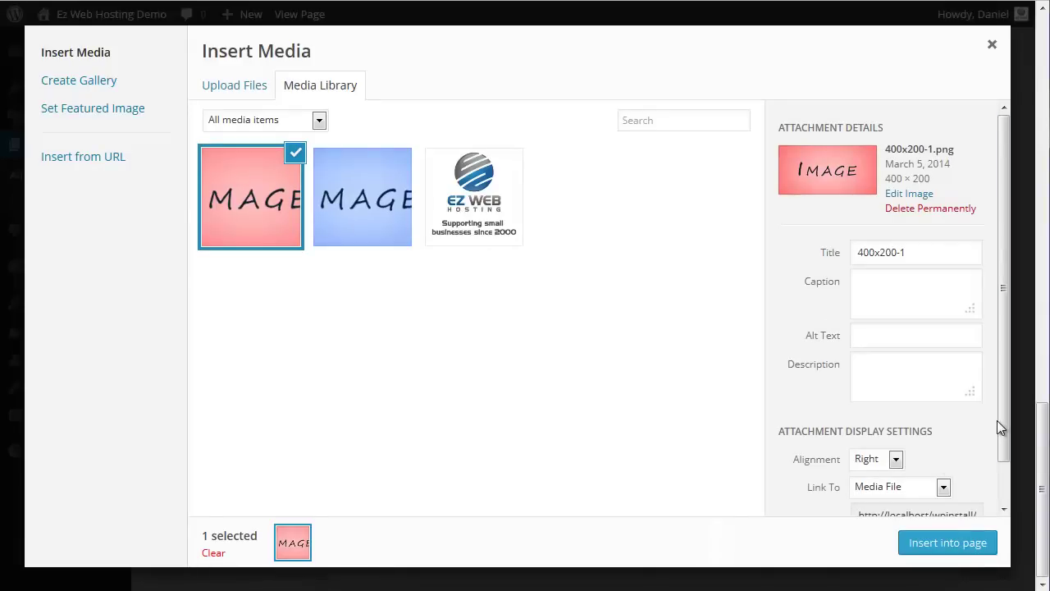
pyautogui.moveTo(998, 420); pyautogui.dragTo(1008, 480)
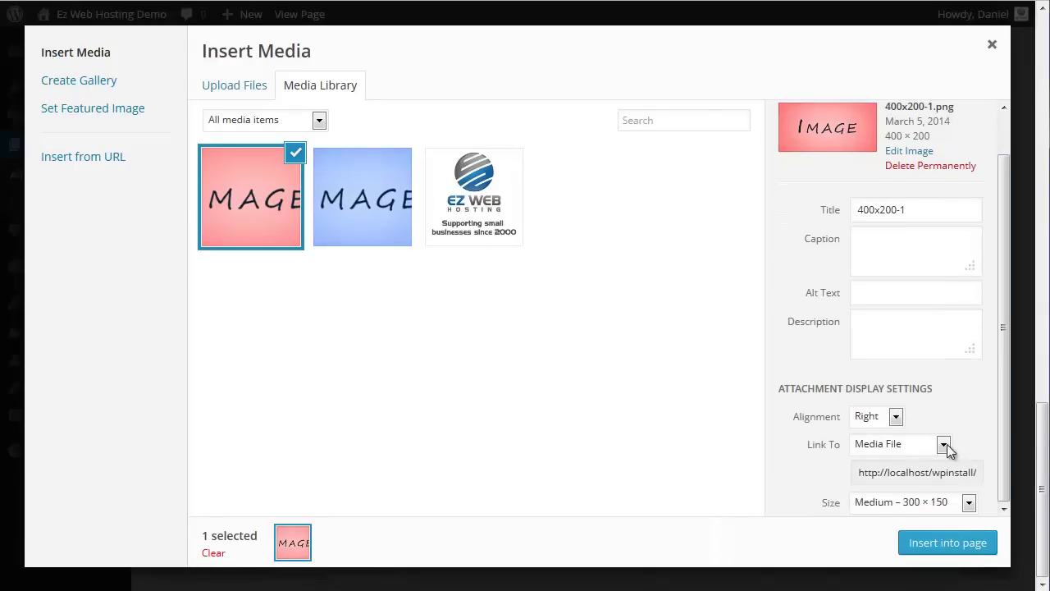
pyautogui.click(894, 417)
pyautogui.click(870, 433)
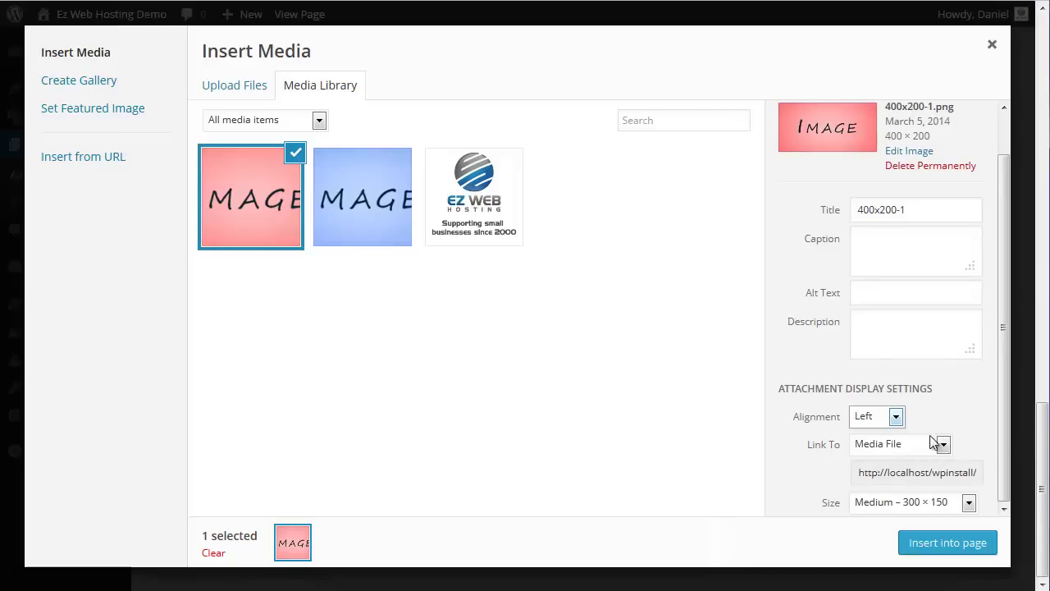
pyautogui.click(943, 444)
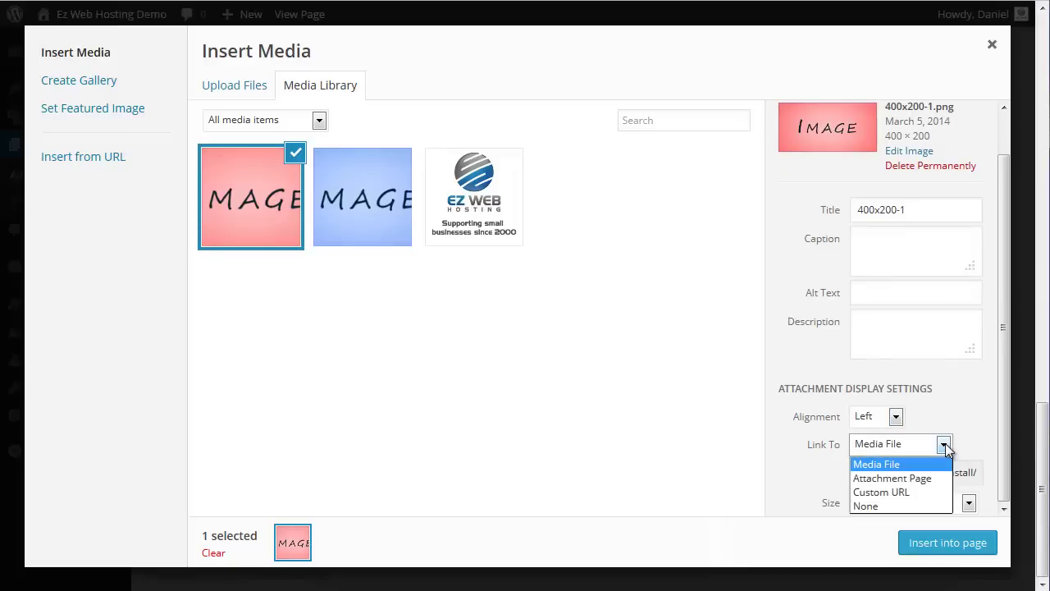
pyautogui.click(902, 507)
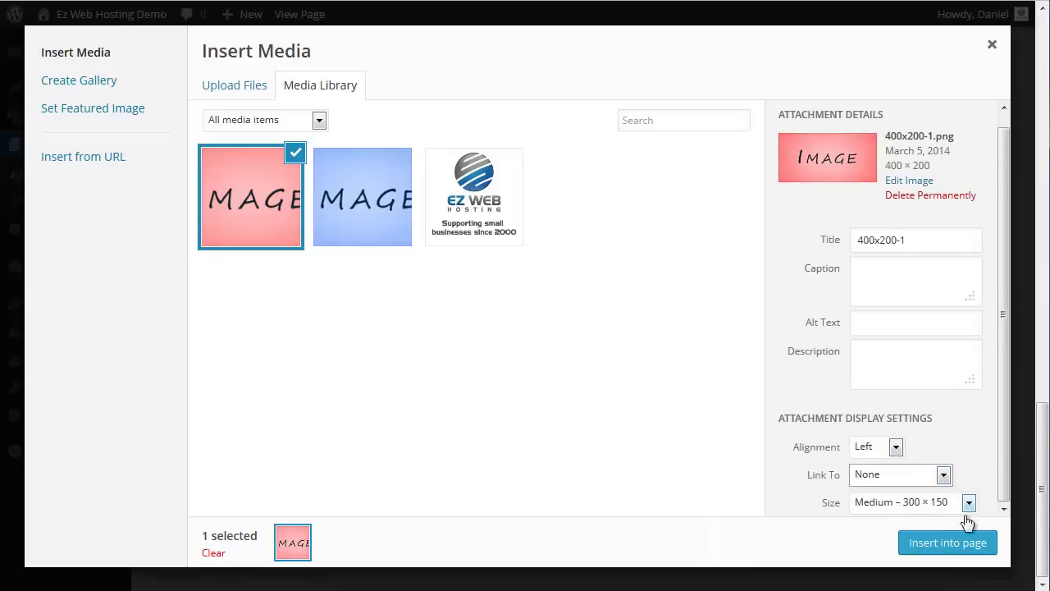
pyautogui.click(939, 545)
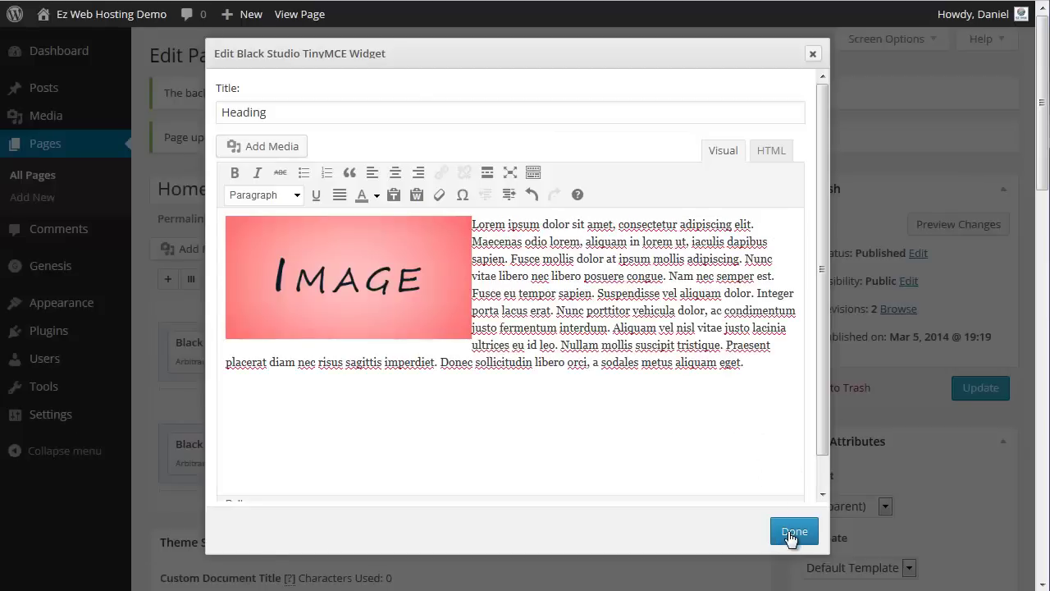
# Step: Finish the left widget, then trim the right widget's text to its first two sentences
pyautogui.click(787, 532)
pyautogui.moveTo(692, 460)
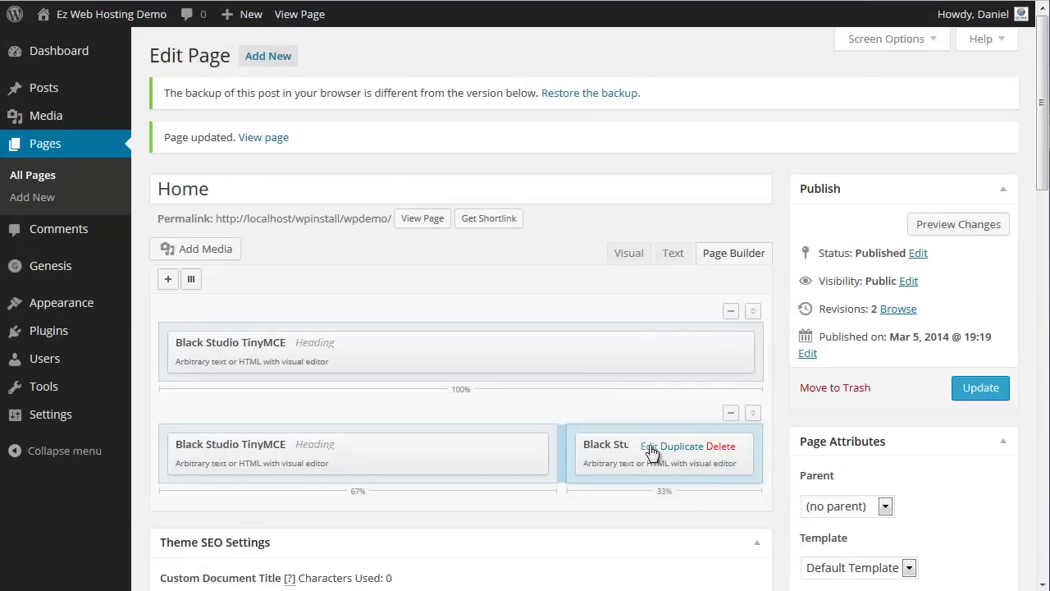
pyautogui.click(648, 446)
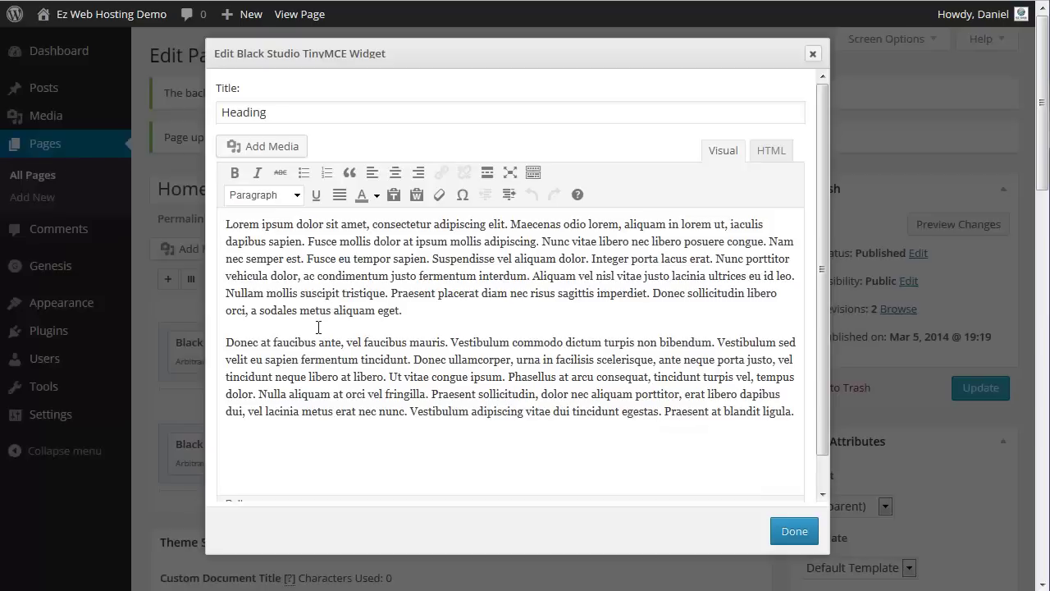
pyautogui.moveTo(543, 241); pyautogui.dragTo(778, 414)
pyautogui.press('Delete')
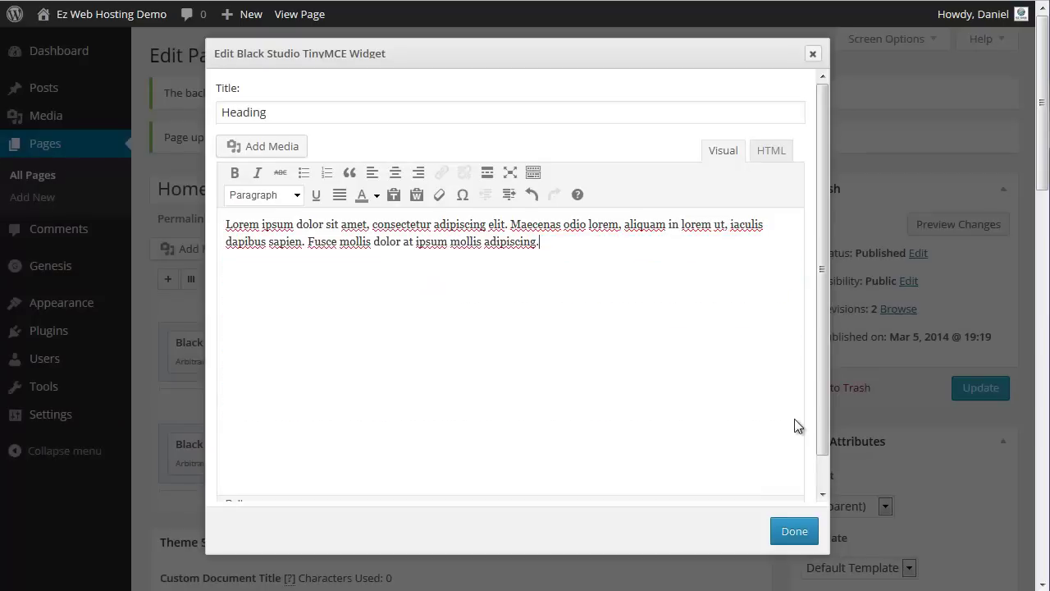
# Step: Insert the blue 400x200-2 image centred, unlinked, at full size, and close the widget
pyautogui.click(270, 155)
pyautogui.click(364, 195)
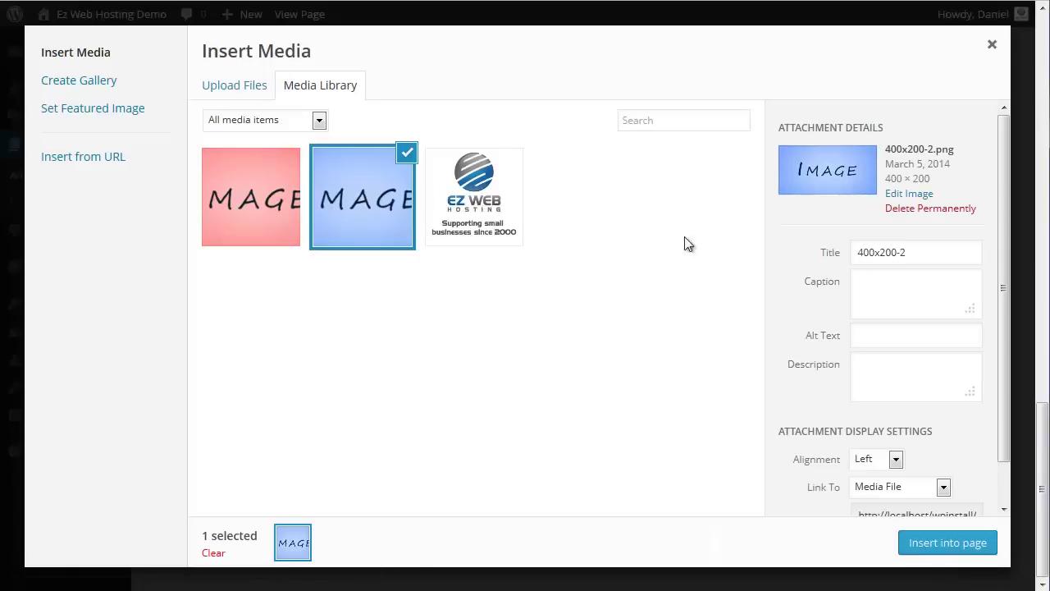
pyautogui.click(896, 461)
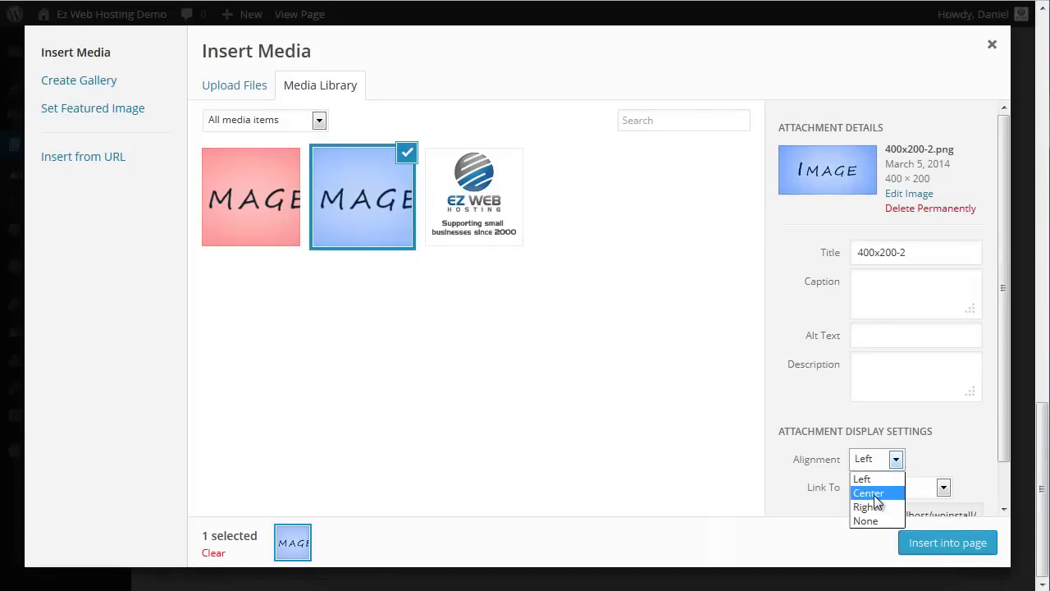
pyautogui.scroll(-1, 991, 449)
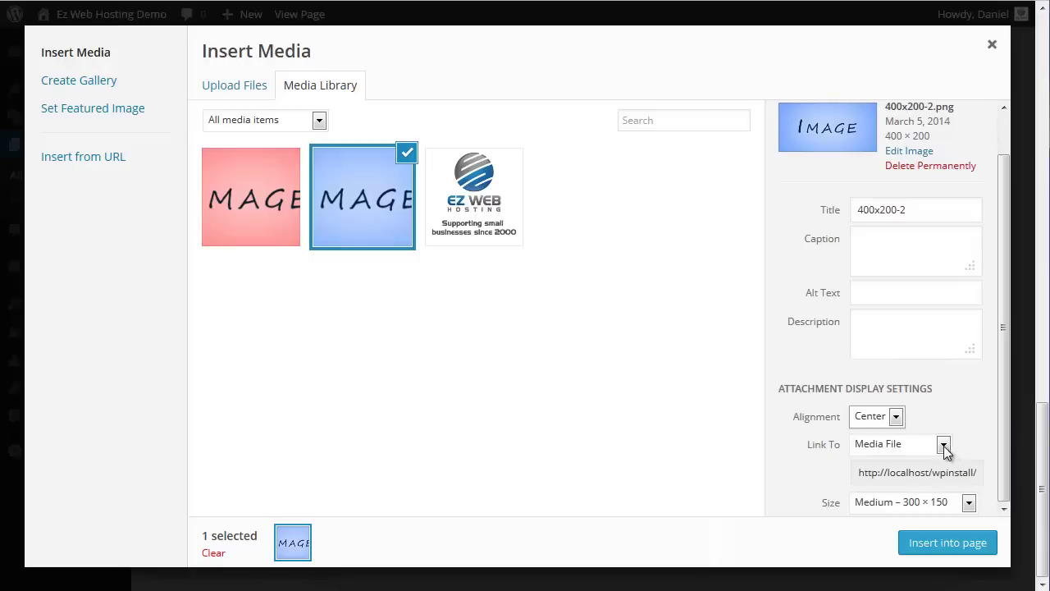
pyautogui.click(944, 450)
pyautogui.click(912, 501)
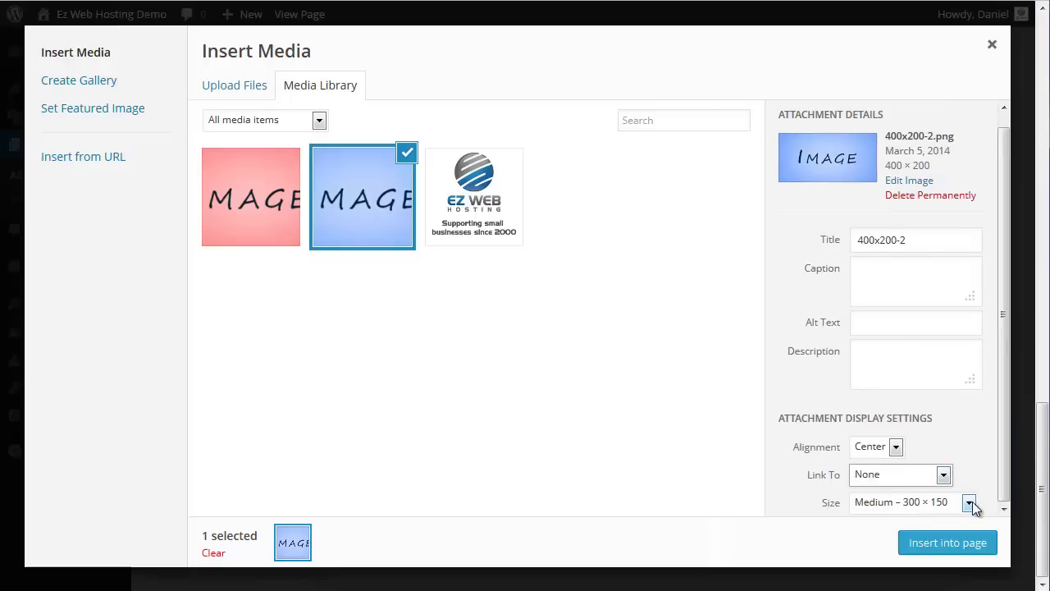
pyautogui.click(968, 502)
pyautogui.click(949, 551)
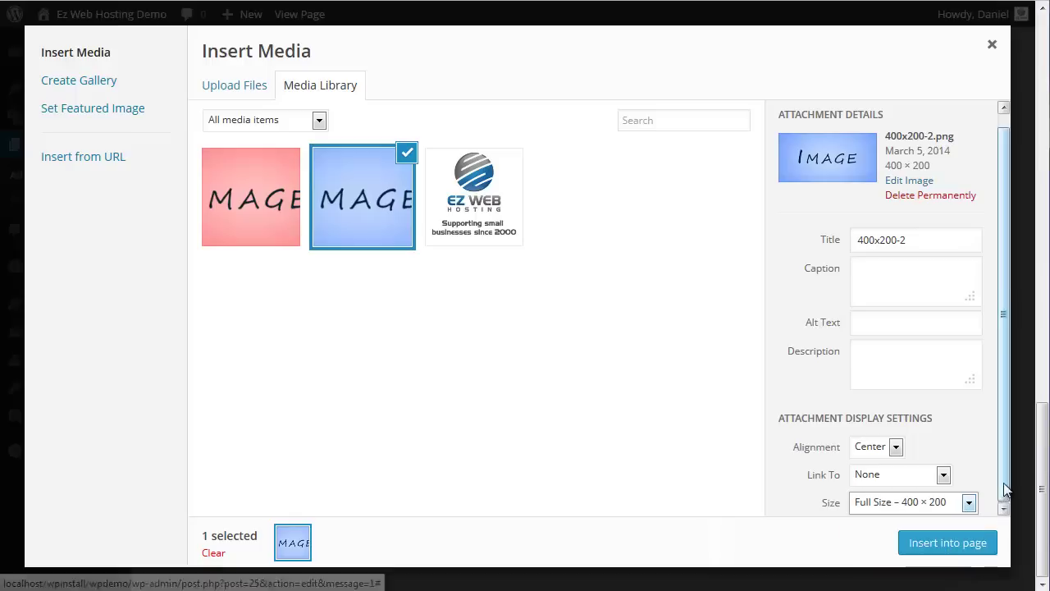
pyautogui.click(946, 544)
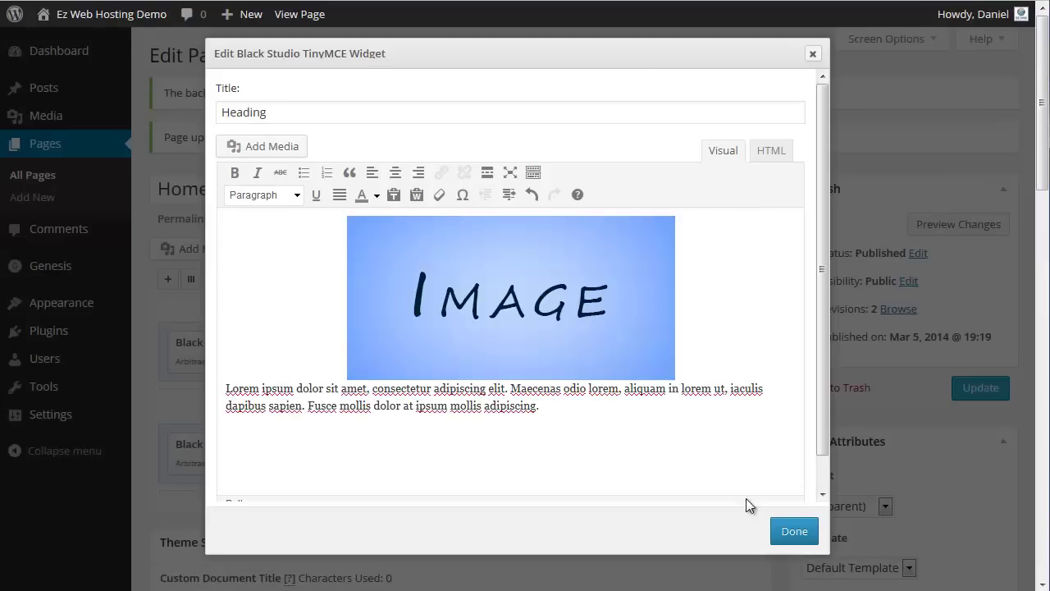
pyautogui.click(795, 531)
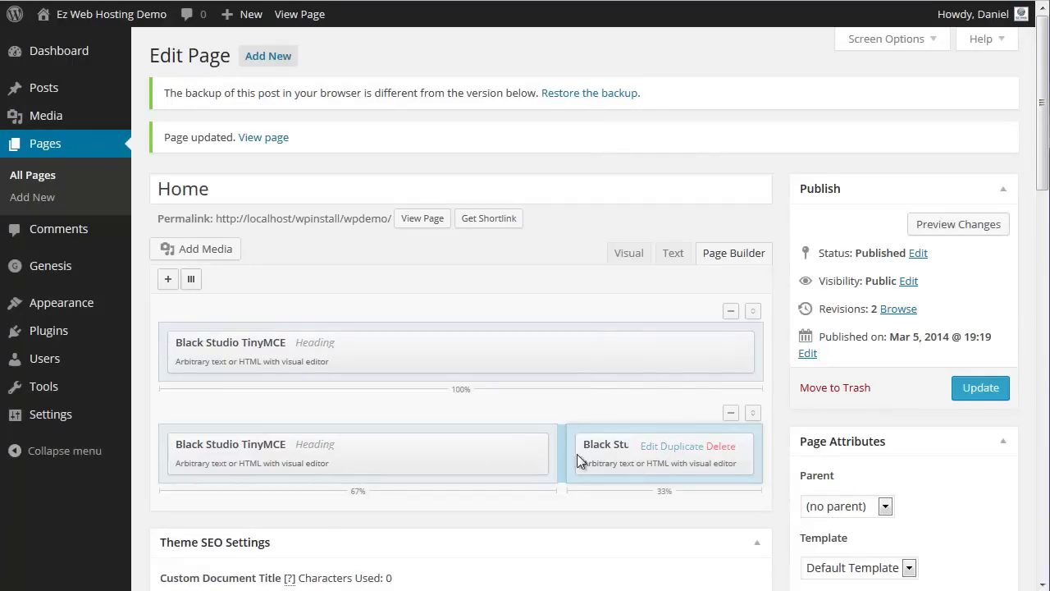
# Step: Add a third row of three equal 33.3% columns below the 67/33 row
pyautogui.moveTo(563, 454)
pyautogui.mouseDown()
pyautogui.moveTo(394, 438)
pyautogui.moveTo(561, 459)
pyautogui.mouseUp()
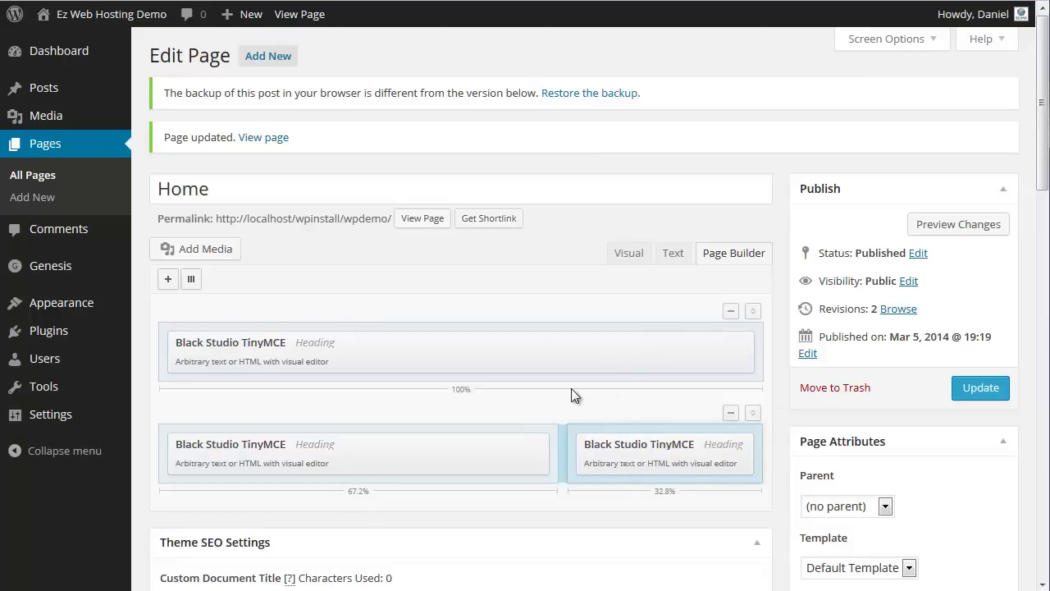
pyautogui.scroll(-2, 281, 285)
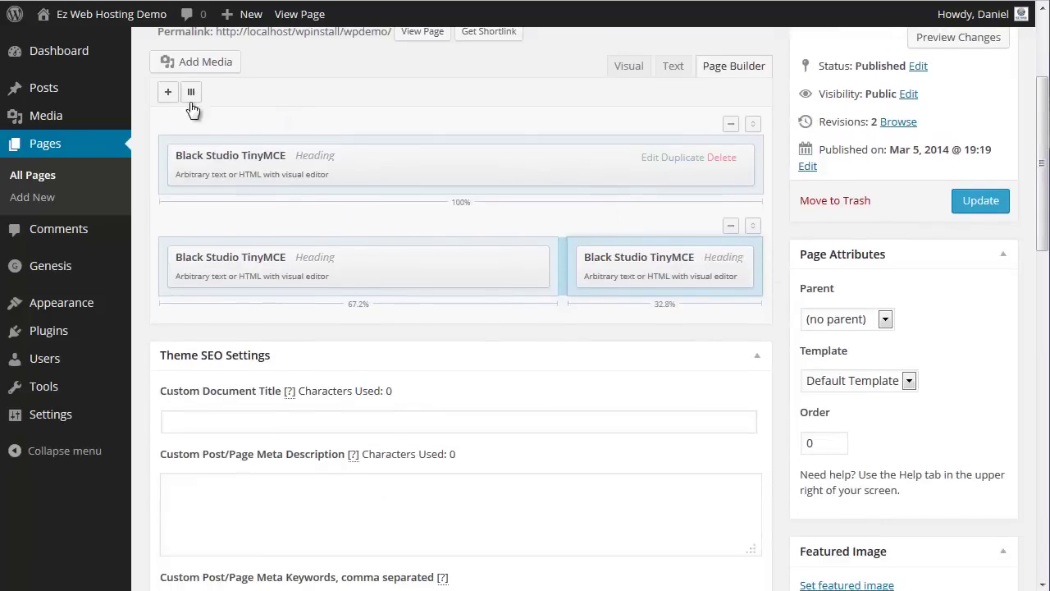
pyautogui.click(191, 94)
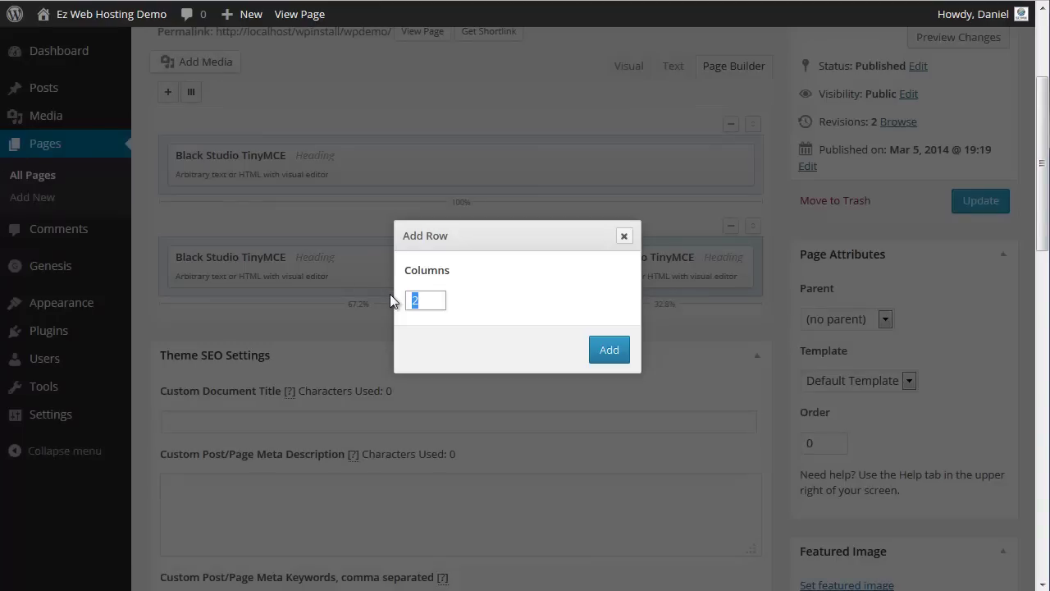
pyautogui.click(617, 353)
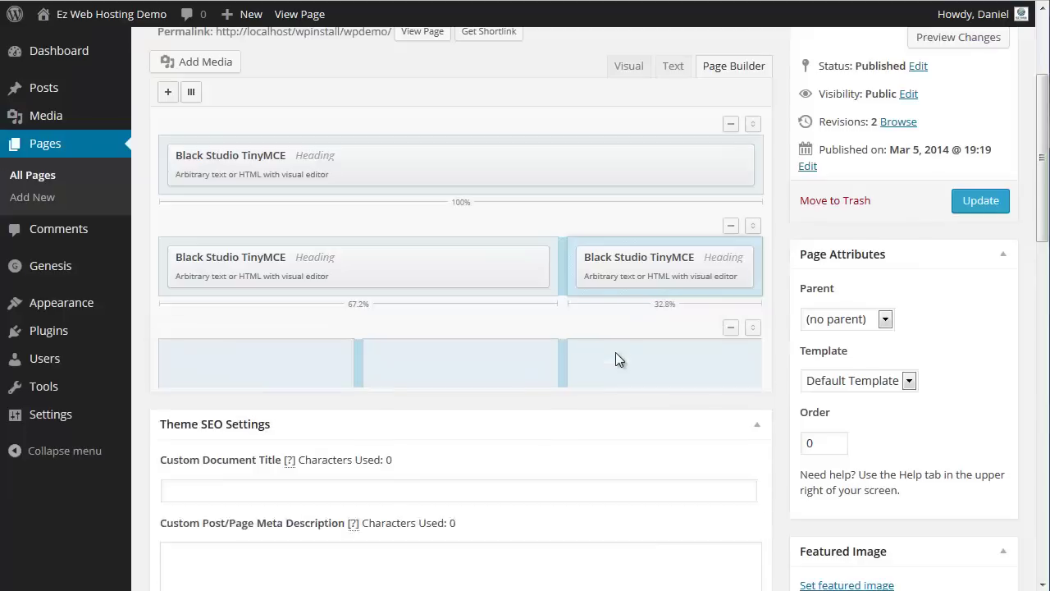
# Step: Add a Black Studio TinyMCE widget to the new row's first column
pyautogui.click(284, 369)
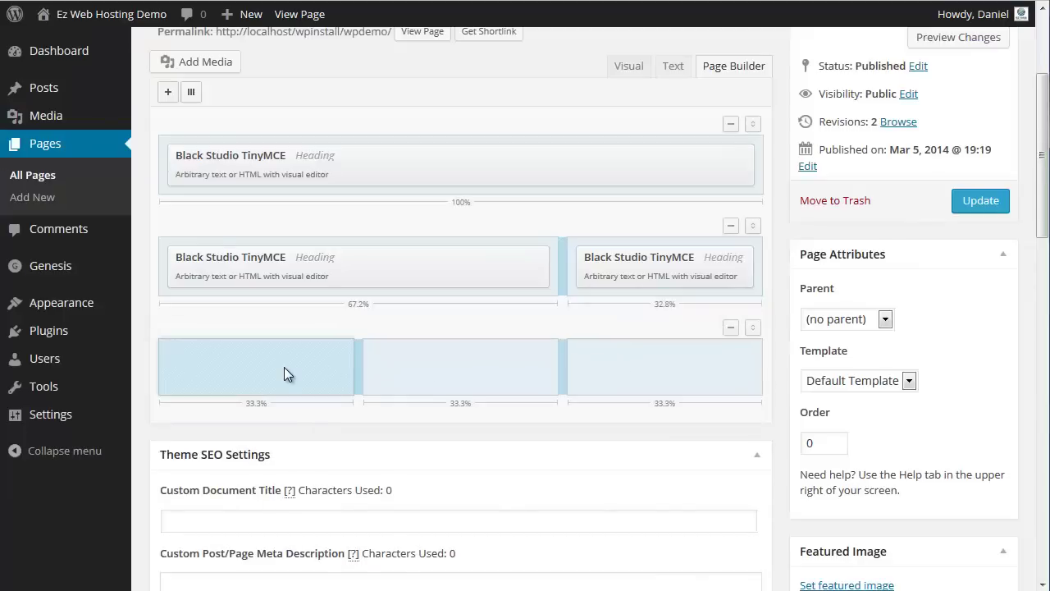
pyautogui.click(166, 92)
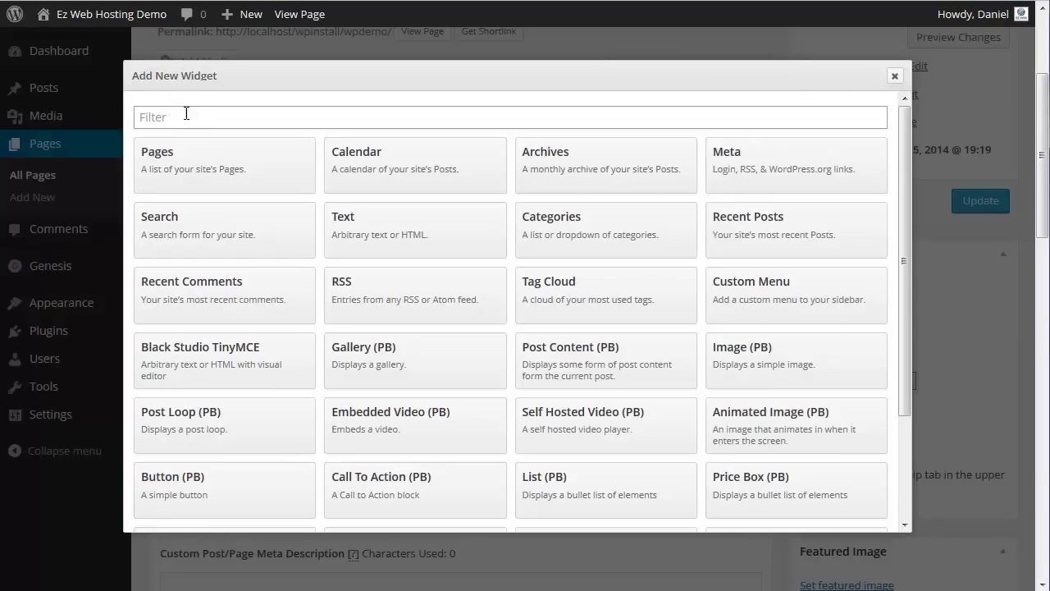
pyautogui.click(212, 367)
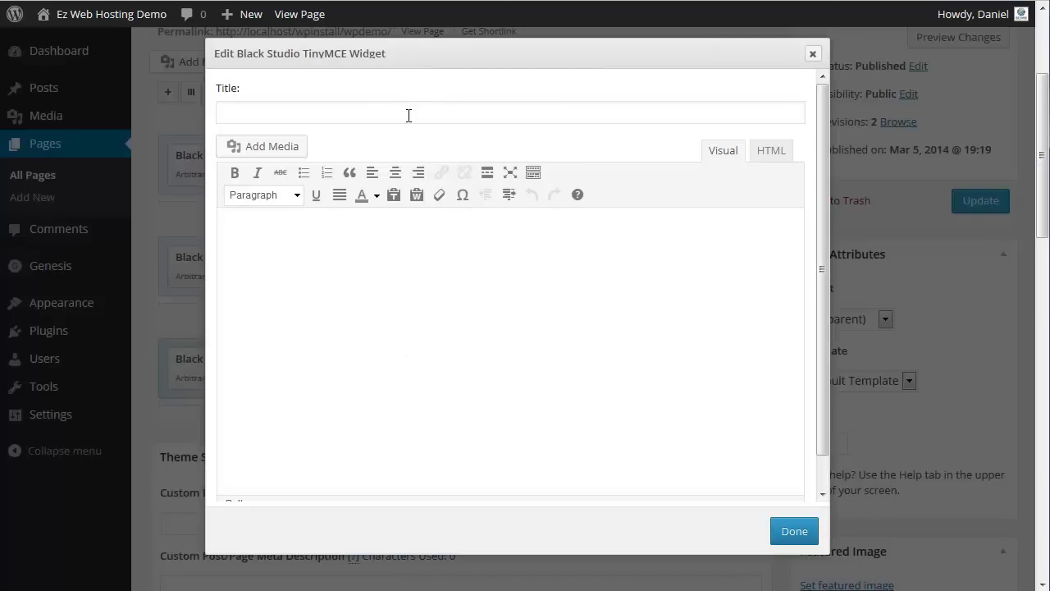
# Step: Title the widget 'Heading', insert the unlinked blue IMAGE picture, and paste Lorem ipsum below it
pyautogui.click(408, 116)
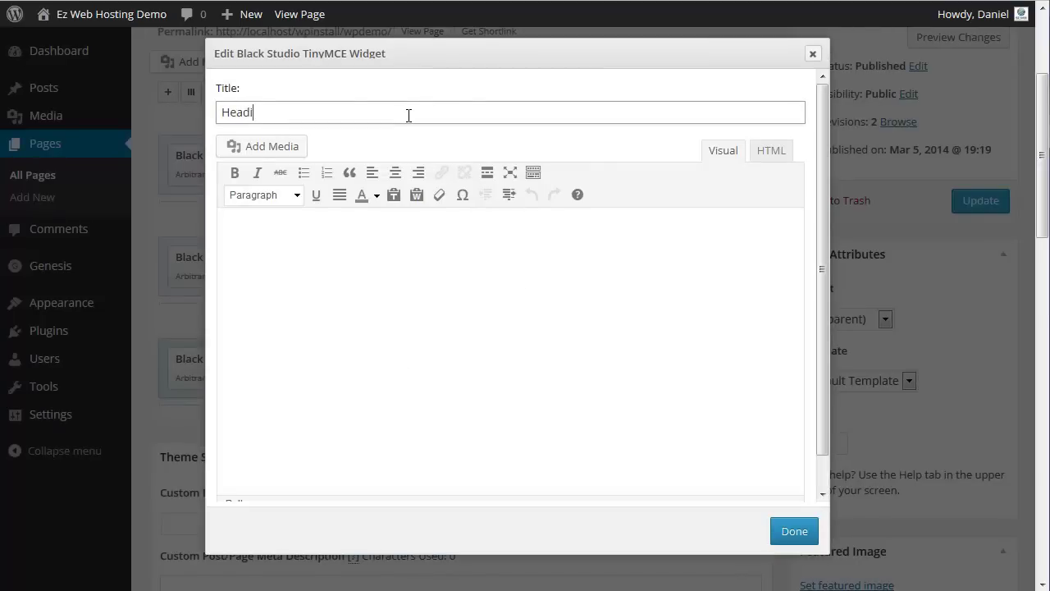
pyautogui.click(443, 275)
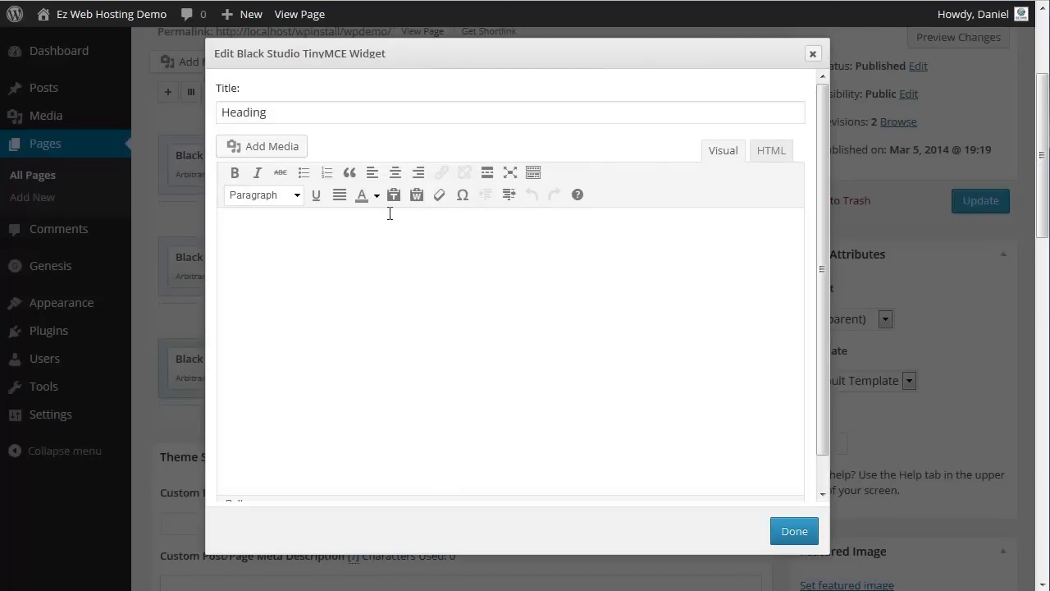
pyautogui.click(265, 147)
pyautogui.click(363, 199)
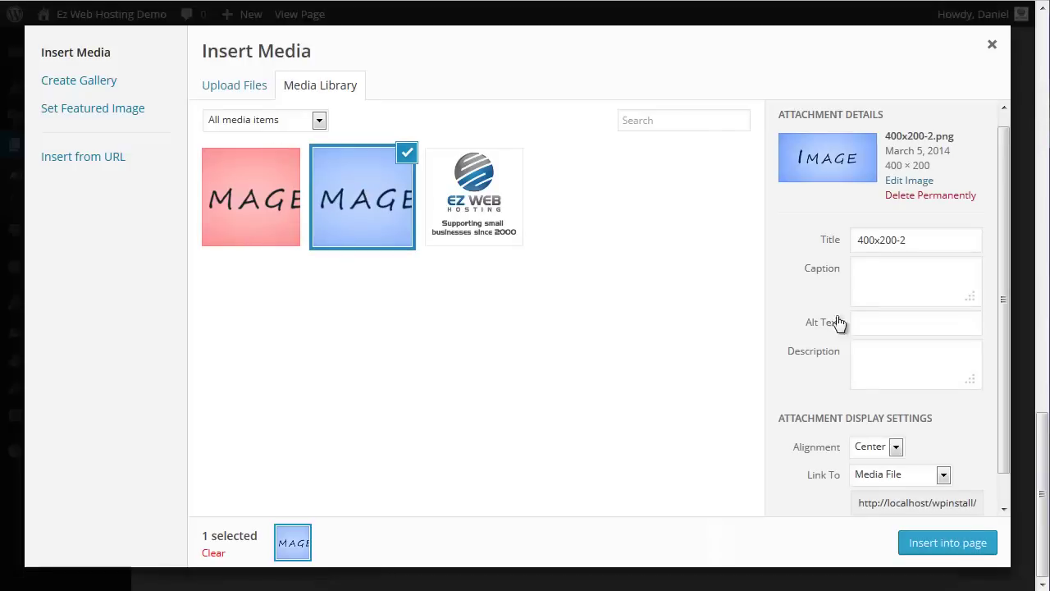
pyautogui.moveTo(1001, 418); pyautogui.dragTo(1005, 452)
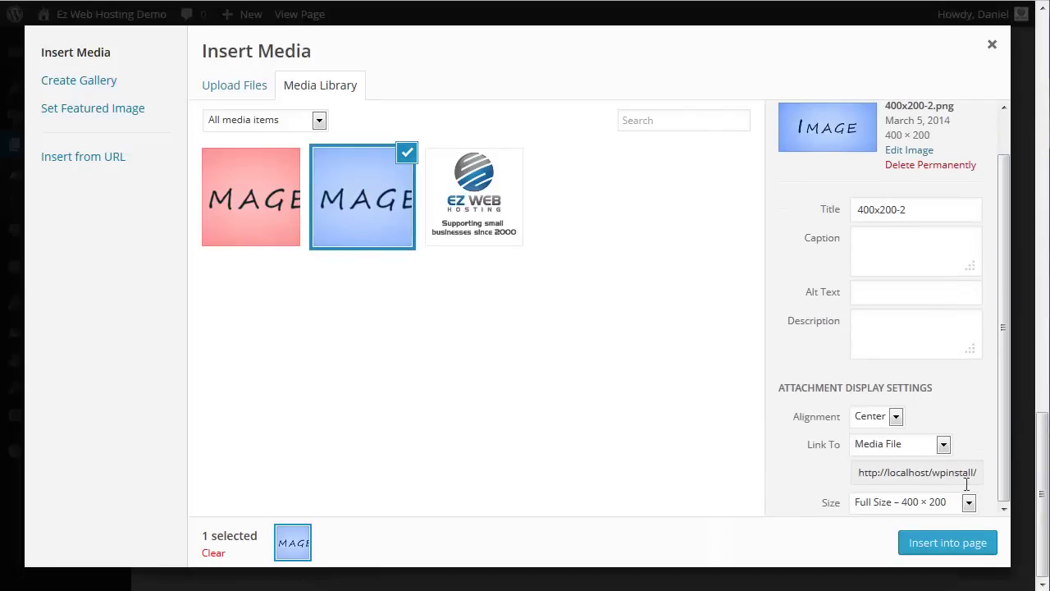
pyautogui.click(944, 444)
pyautogui.click(893, 504)
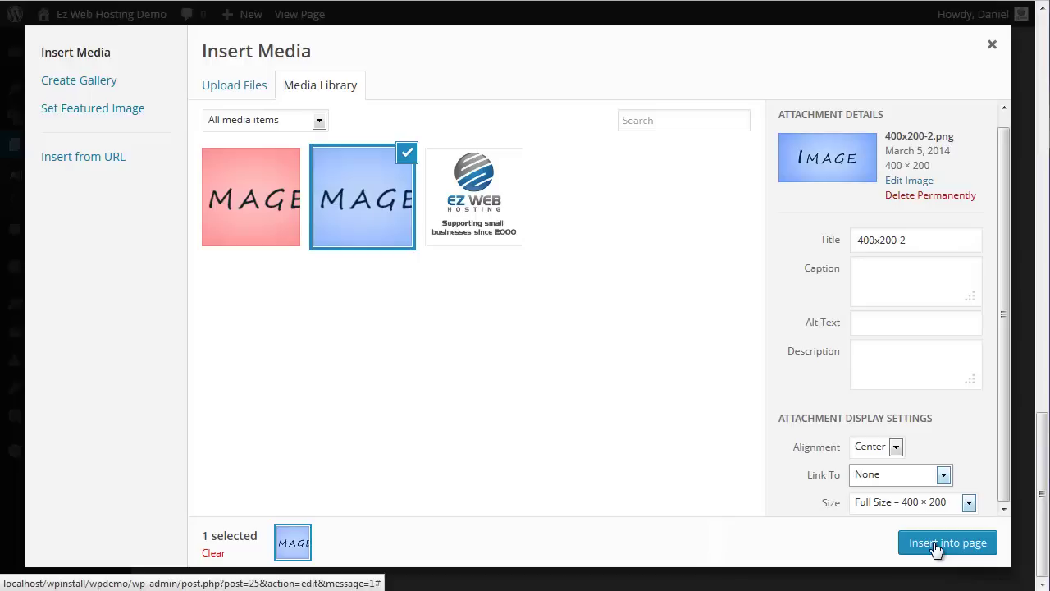
pyautogui.click(936, 545)
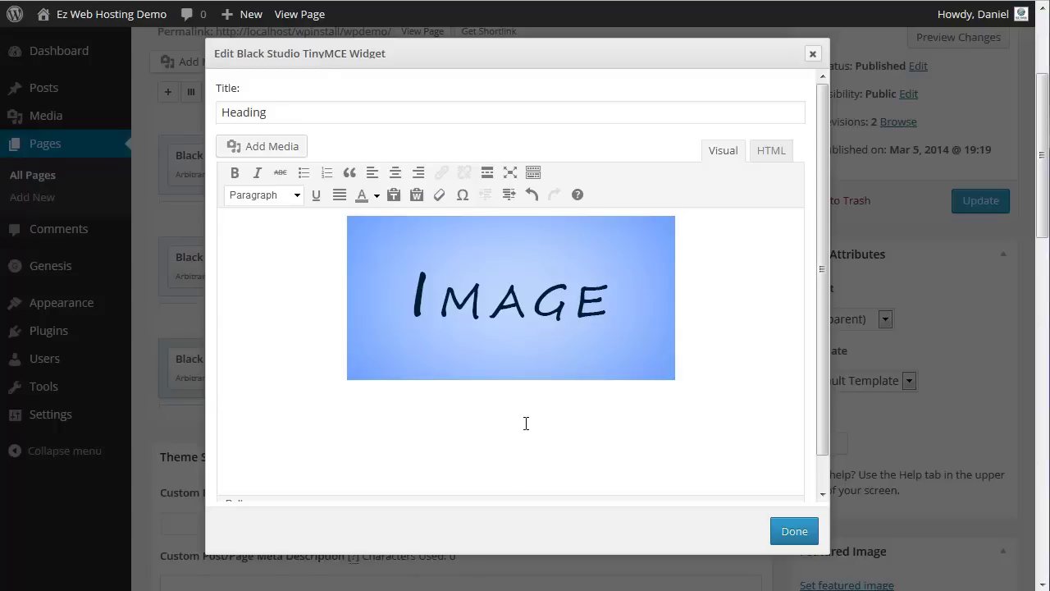
pyautogui.write('Lorem ipsum dolor sit amet, consectetur adipiscing elit. Maecenas odio lorem, aliquam in lorem ut, iaculis dapibus sapien. Fusce mollis dolor at ipsum mollis adipiscing.')
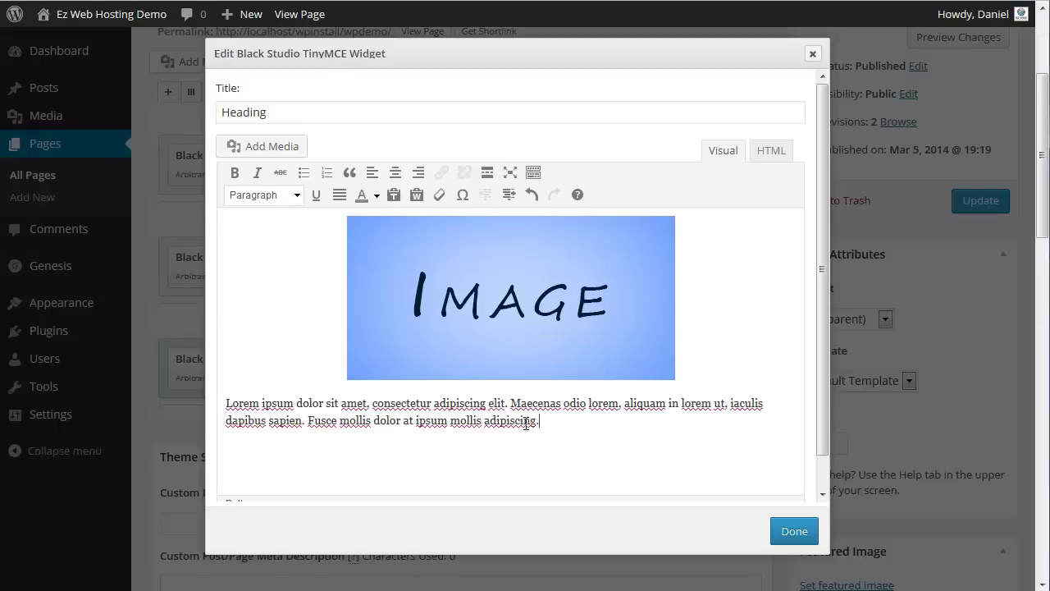
pyautogui.click(790, 532)
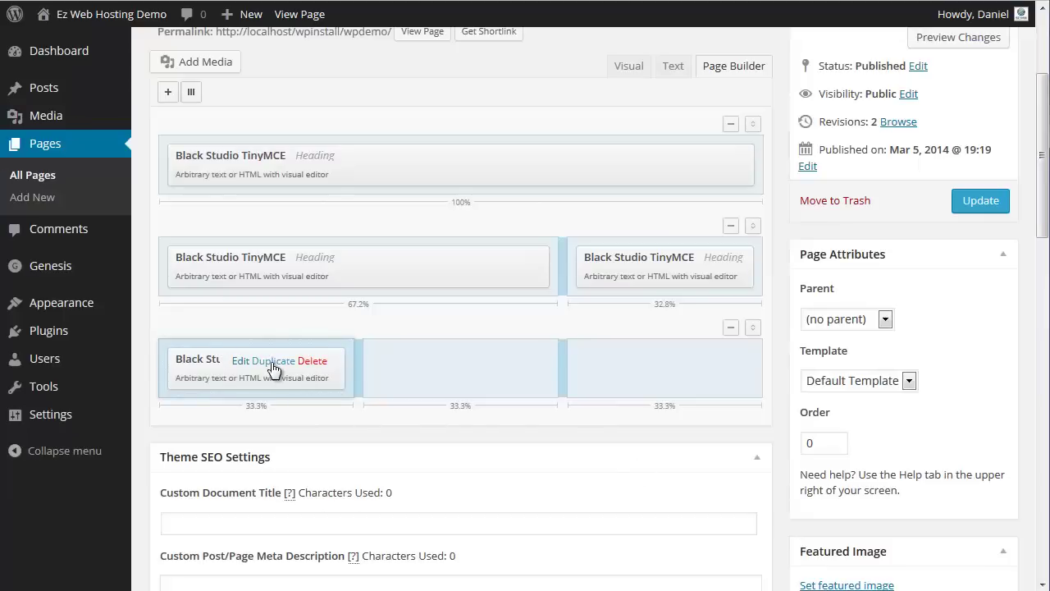
# Step: Duplicate the image widget twice and place the copies in the middle and right 33.3% columns
pyautogui.click(264, 369)
pyautogui.click(265, 369)
pyautogui.moveTo(257, 422); pyautogui.dragTo(458, 459)
pyautogui.moveTo(256, 412); pyautogui.dragTo(656, 398)
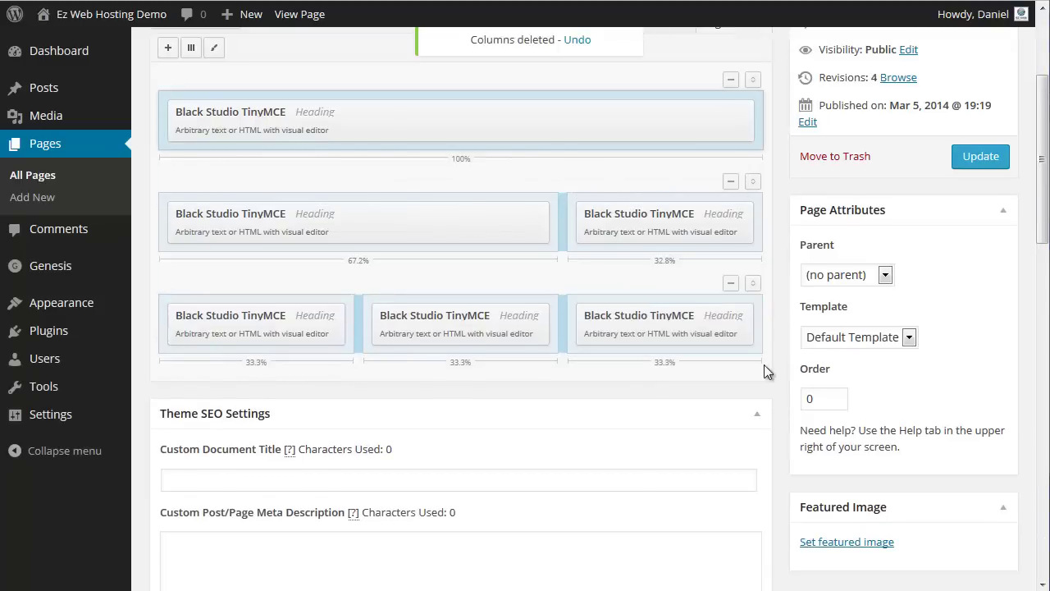
# Step: Add a row of four 25% columns and move a widget copy into its first column
pyautogui.click(191, 49)
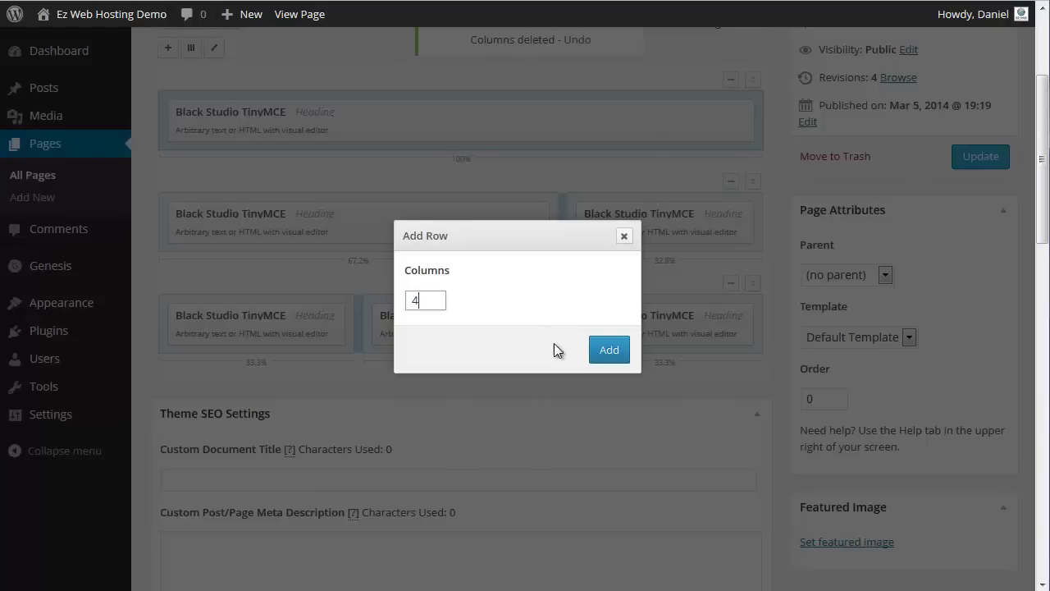
pyautogui.click(608, 351)
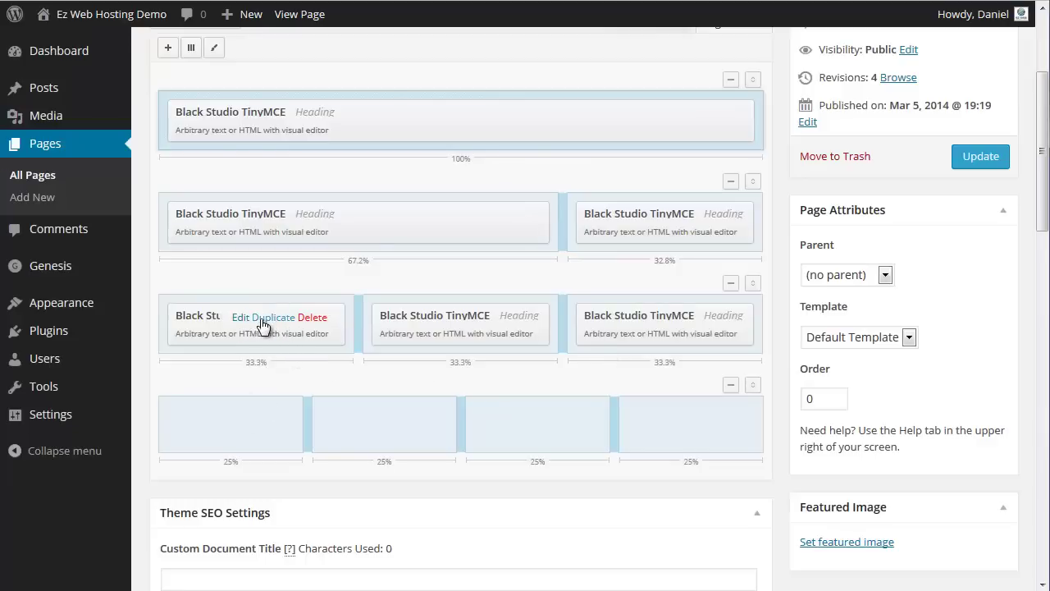
pyautogui.click(267, 319)
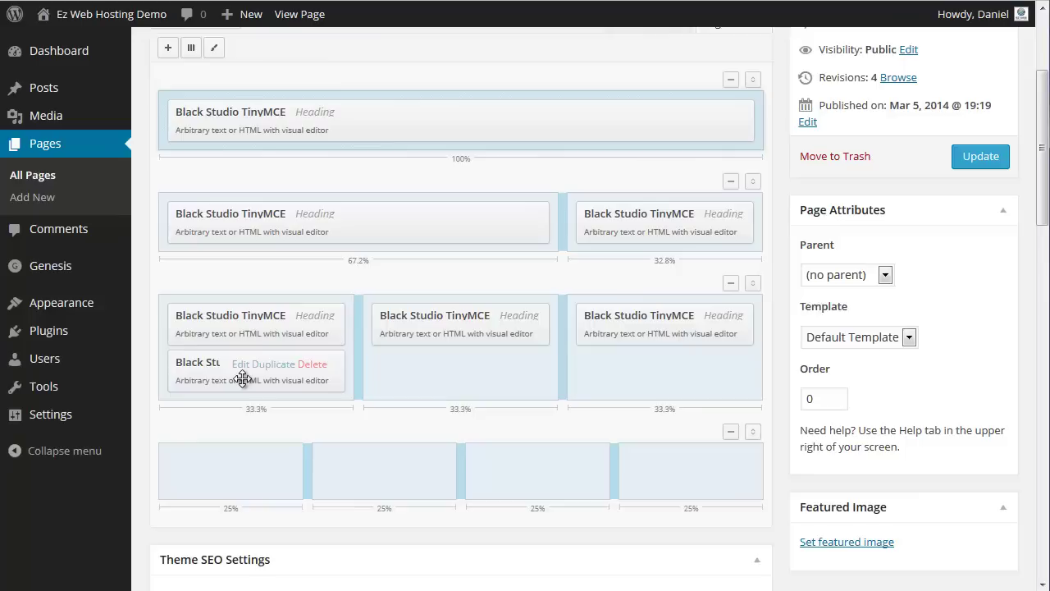
pyautogui.moveTo(240, 378); pyautogui.dragTo(227, 474)
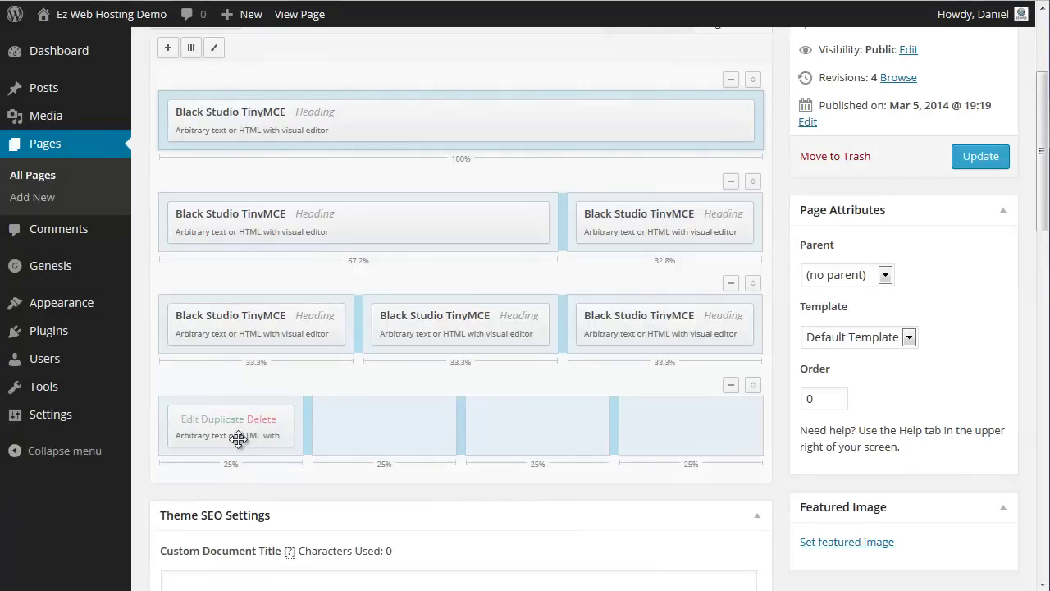
# Step: Remove the blue image from the copied widget in the first 25% column
pyautogui.click(188, 419)
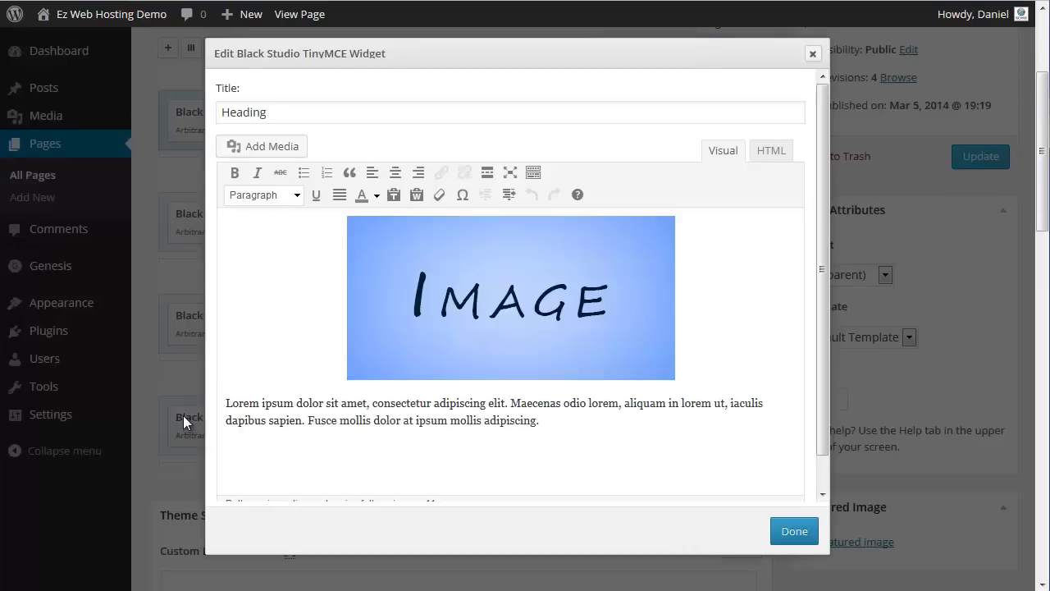
pyautogui.click(510, 310)
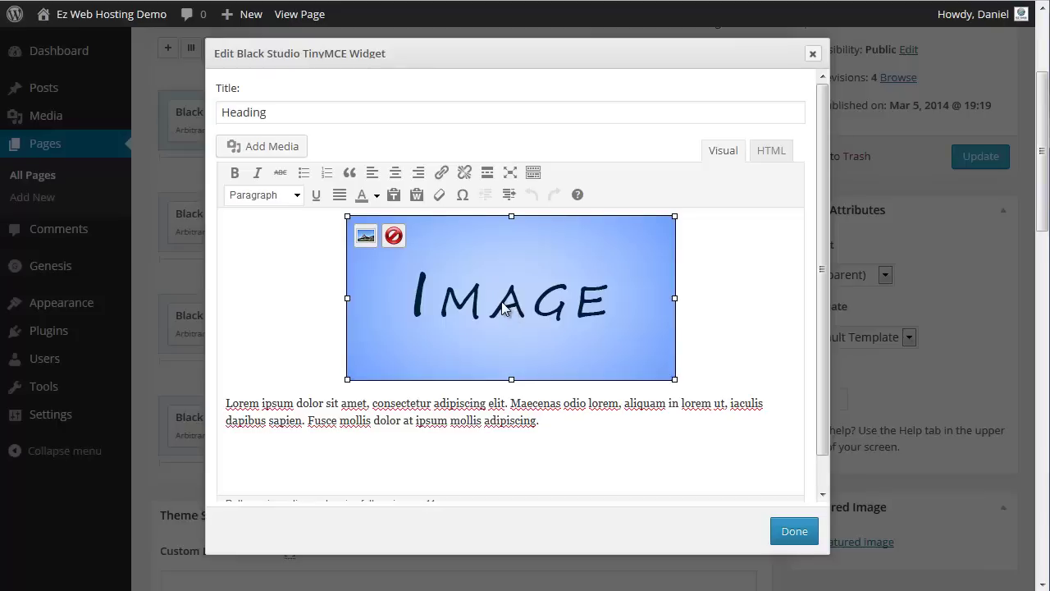
pyautogui.click(395, 238)
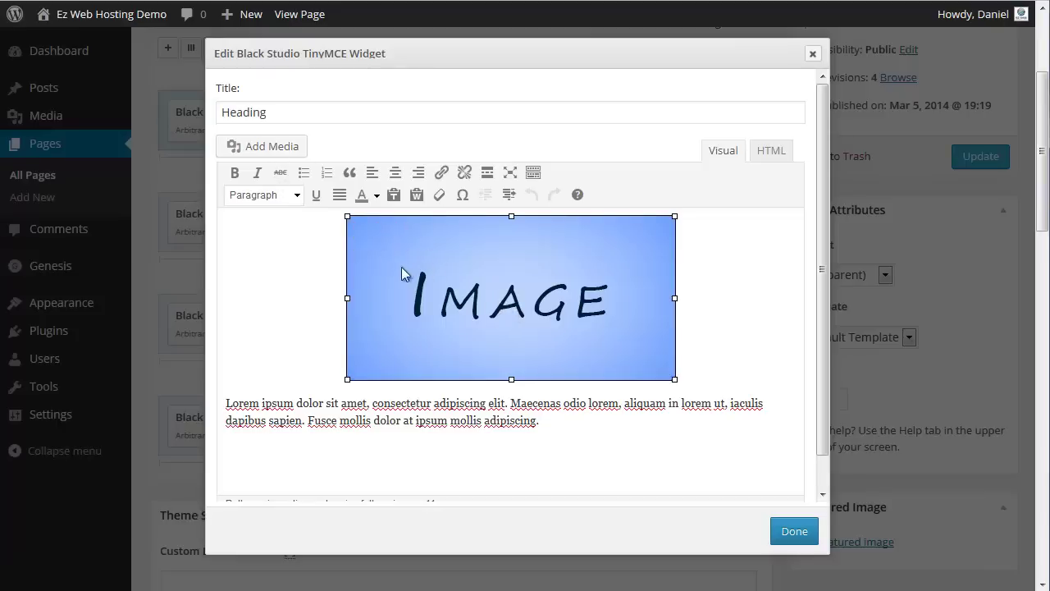
pyautogui.click(394, 238)
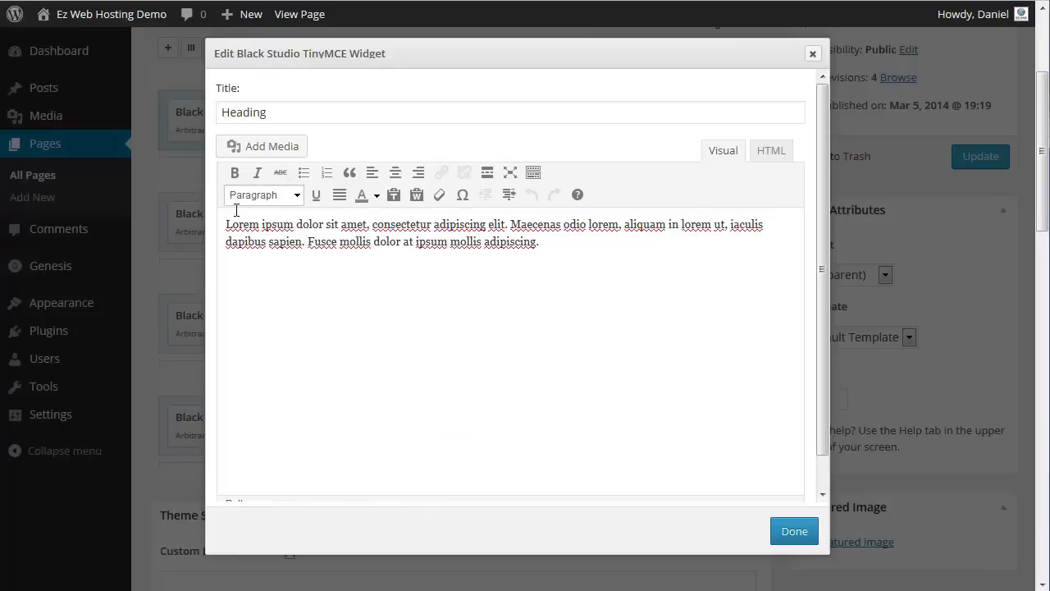
# Step: Insert the pink IMAGE picture into the widget with Link To set to None
pyautogui.click(264, 151)
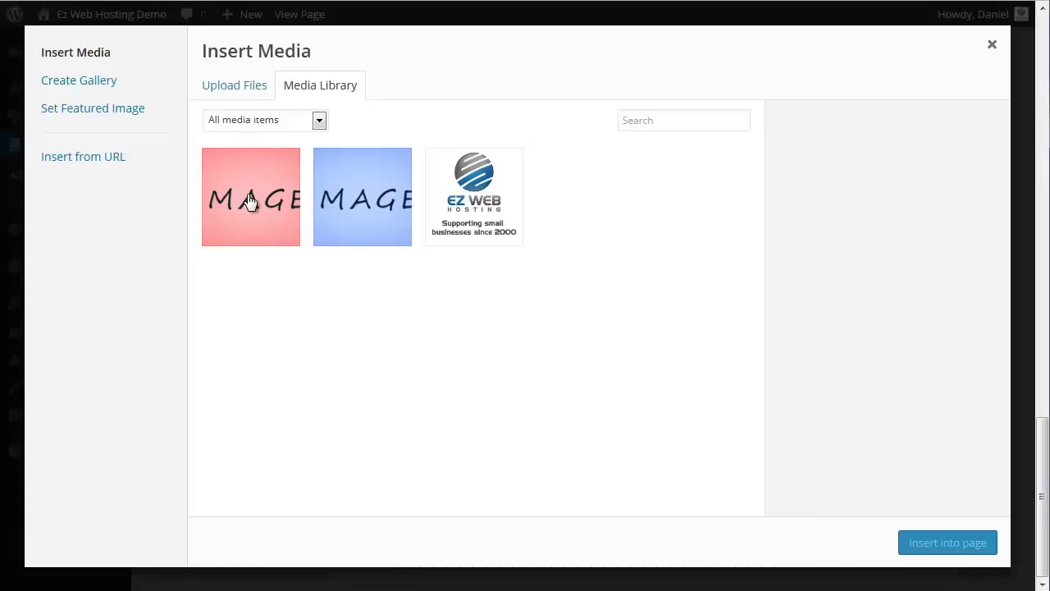
pyautogui.click(251, 199)
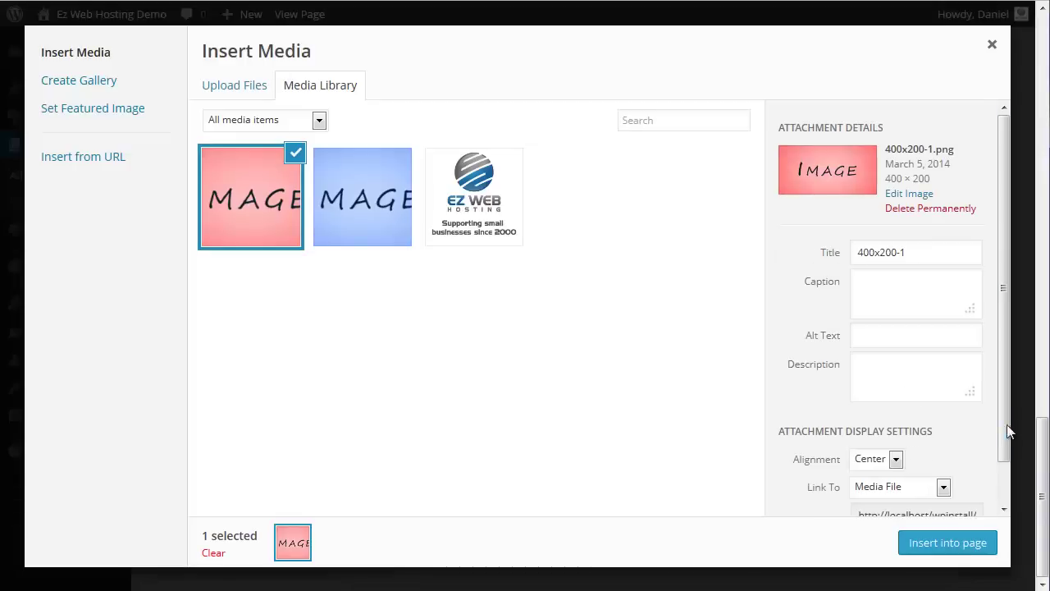
pyautogui.moveTo(1003, 404); pyautogui.dragTo(1015, 490)
pyautogui.click(944, 443)
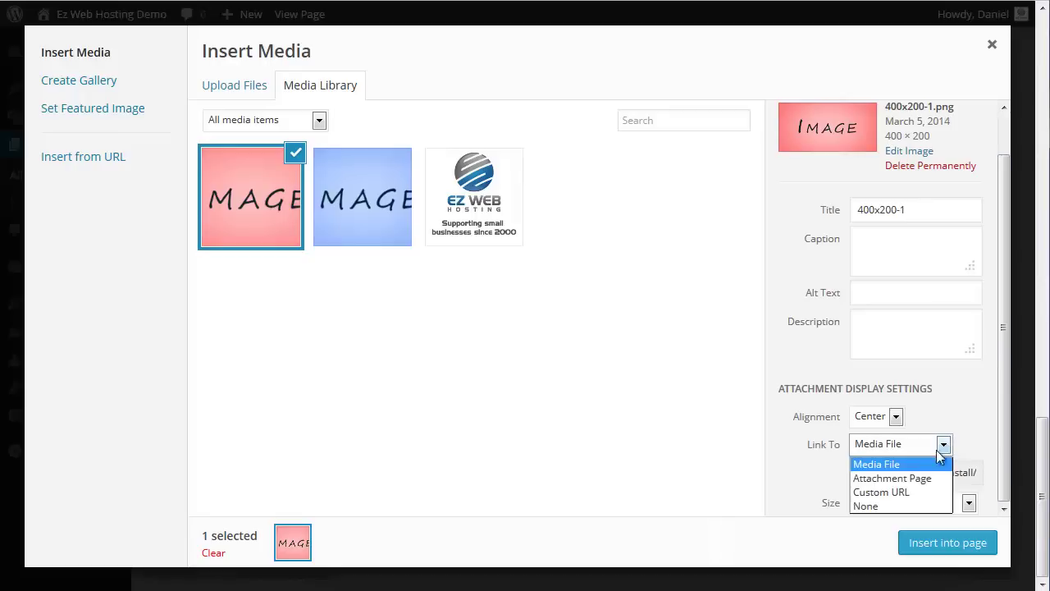
pyautogui.click(893, 504)
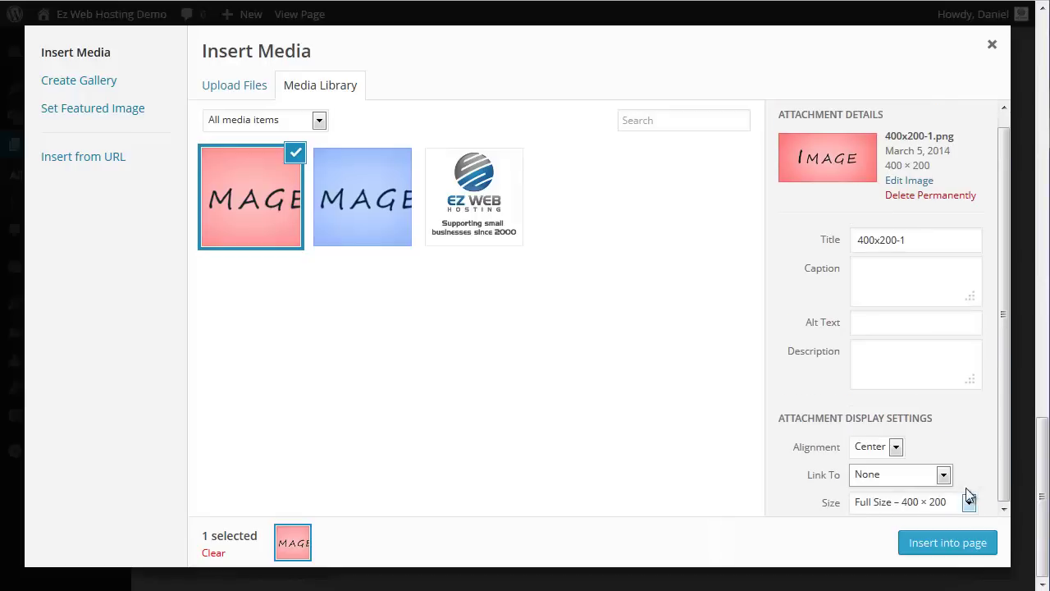
pyautogui.click(944, 545)
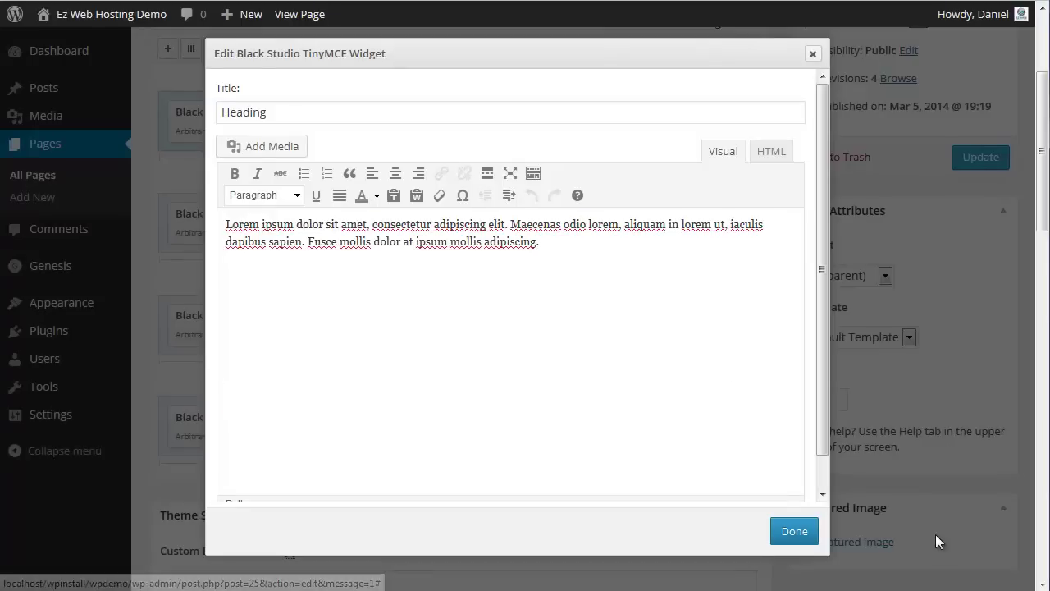
# Step: Copy the pink-image widget into the other three 25% columns and update the page
pyautogui.click(794, 533)
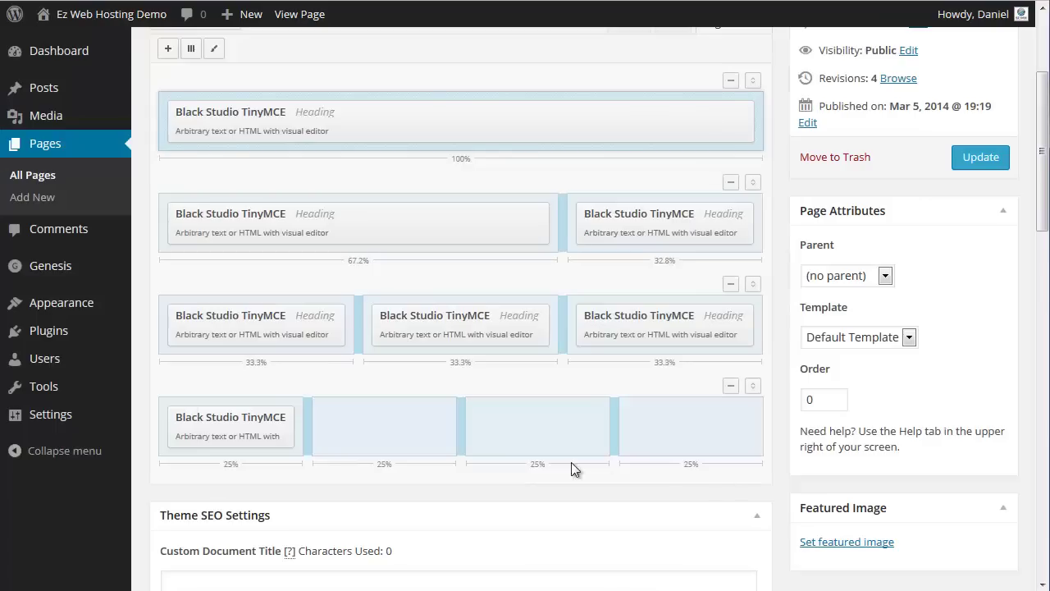
pyautogui.click(221, 421)
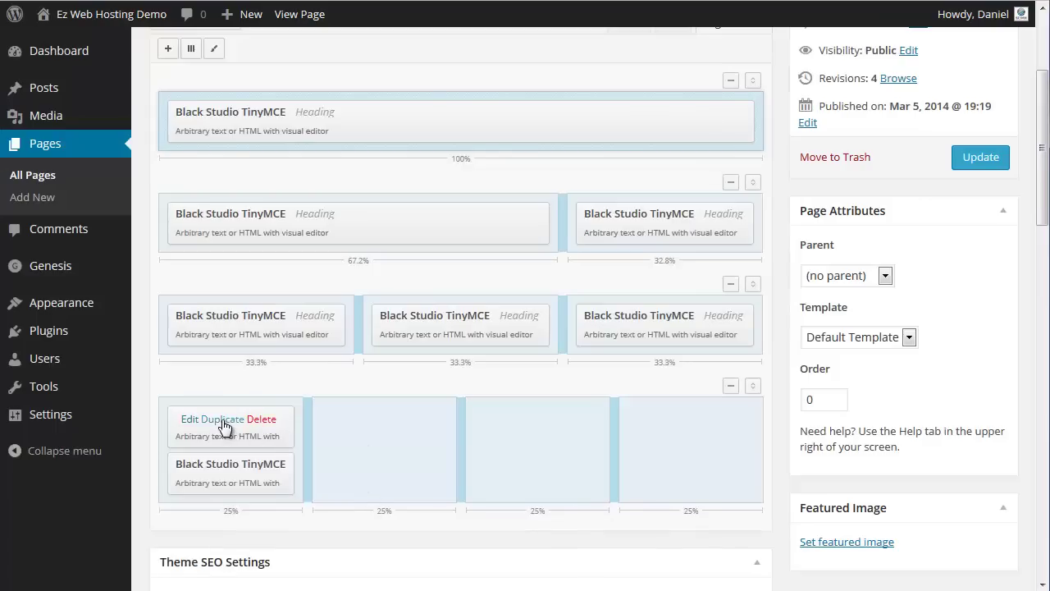
pyautogui.click(224, 420)
pyautogui.moveTo(224, 478); pyautogui.dragTo(533, 476)
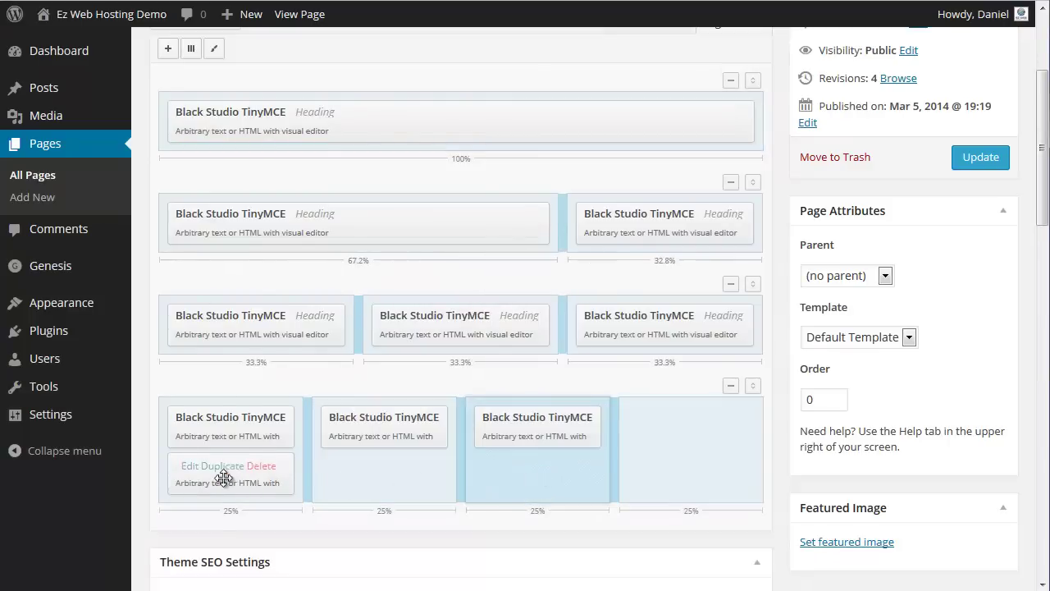
pyautogui.moveTo(224, 478); pyautogui.dragTo(662, 441)
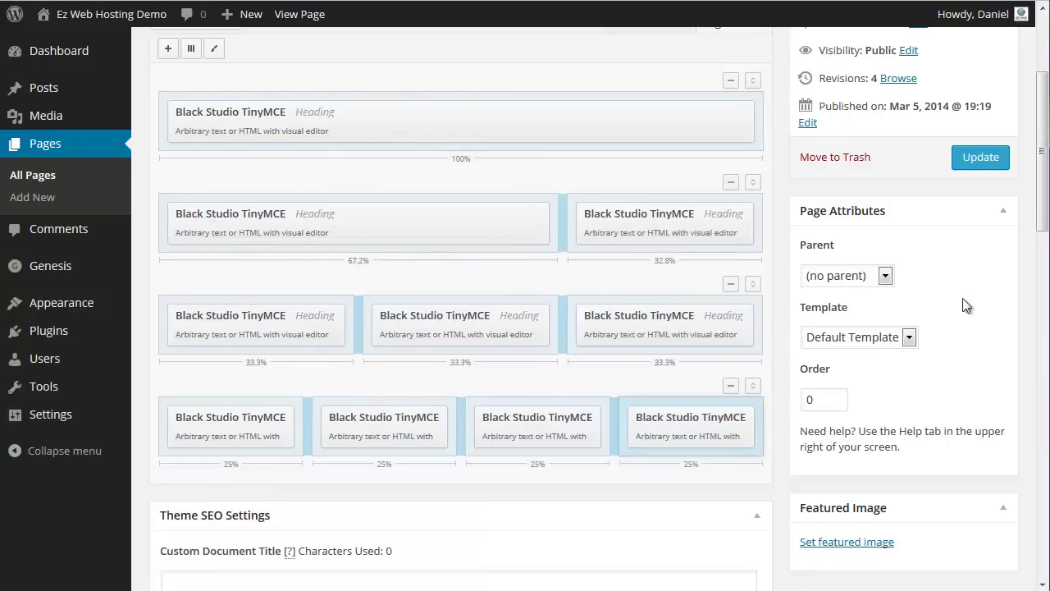
pyautogui.click(974, 163)
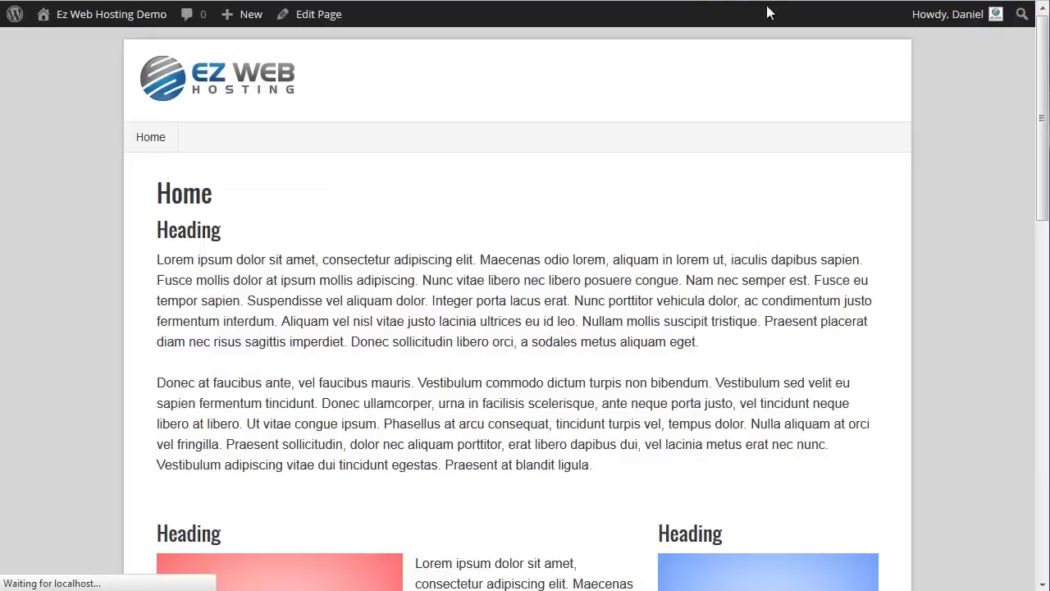
# Step: Scroll the live Home page to review the intro, 67/33 row, and image-column rows
pyautogui.scroll(-2, 919, 115)
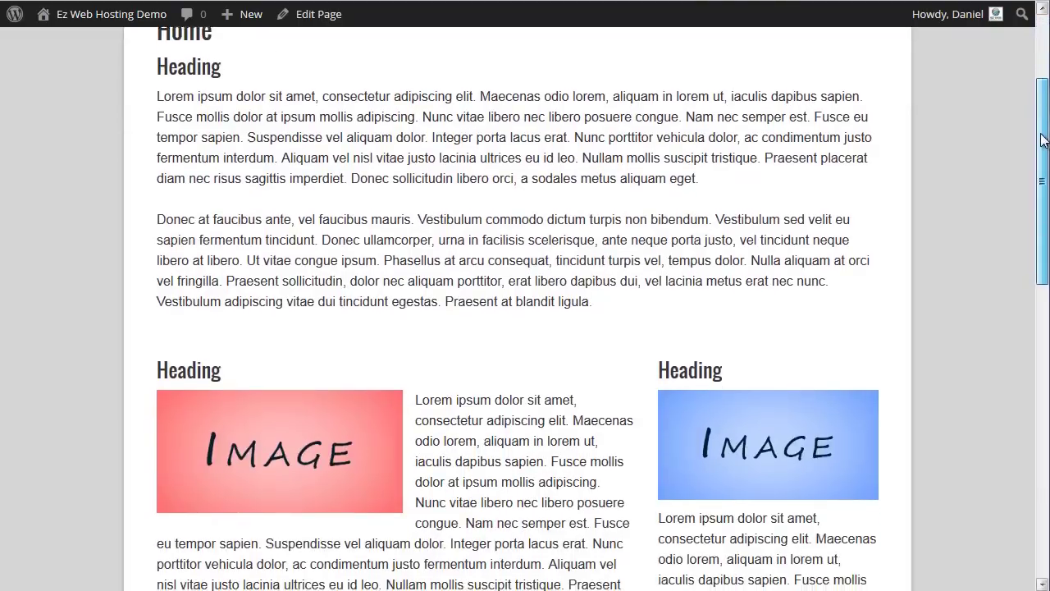
pyautogui.scroll(1, 801, 158)
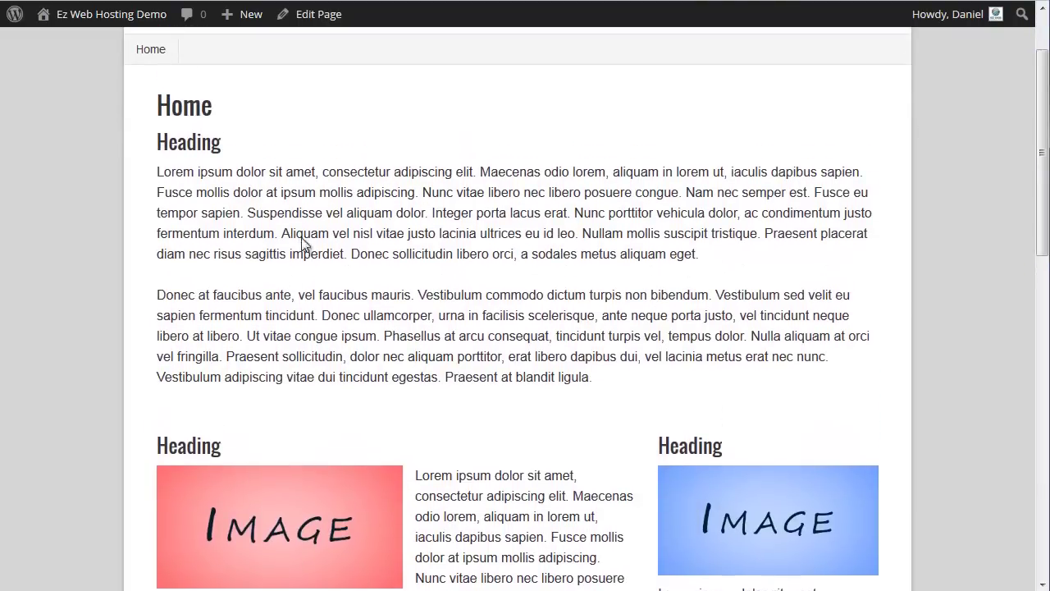
pyautogui.scroll(-2, 1012, 223)
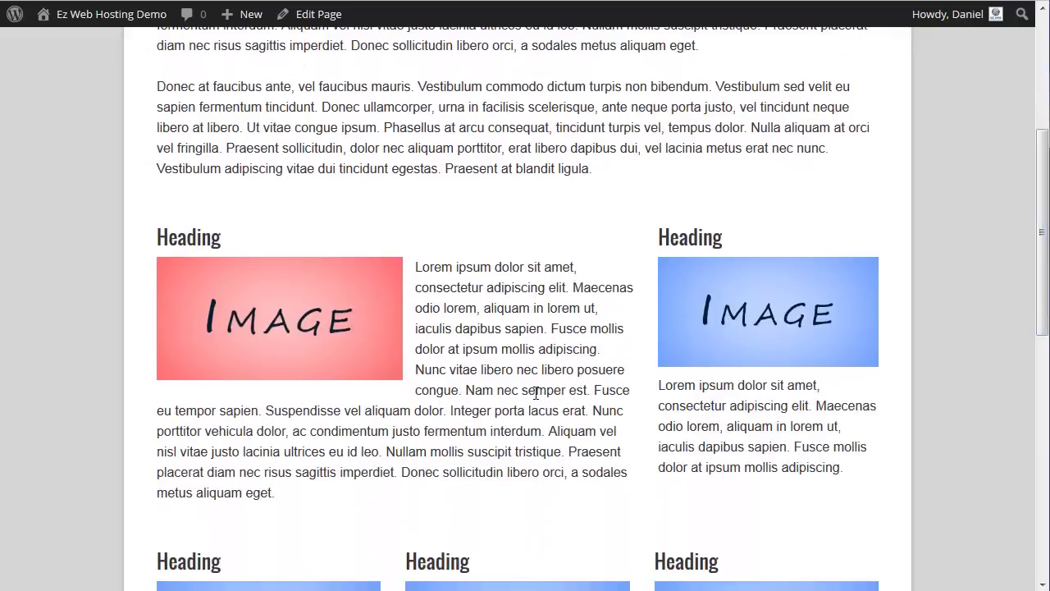
pyautogui.moveTo(1040, 279); pyautogui.dragTo(1047, 179)
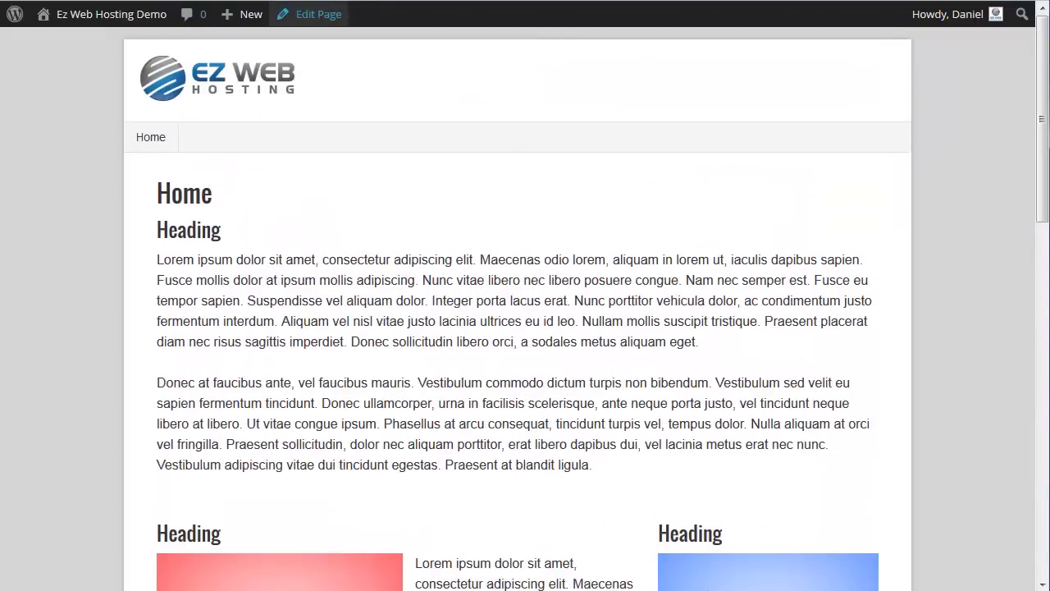
# Step: Move the four-column row above the three-column row, delete the three-column row, and update
pyautogui.click(316, 14)
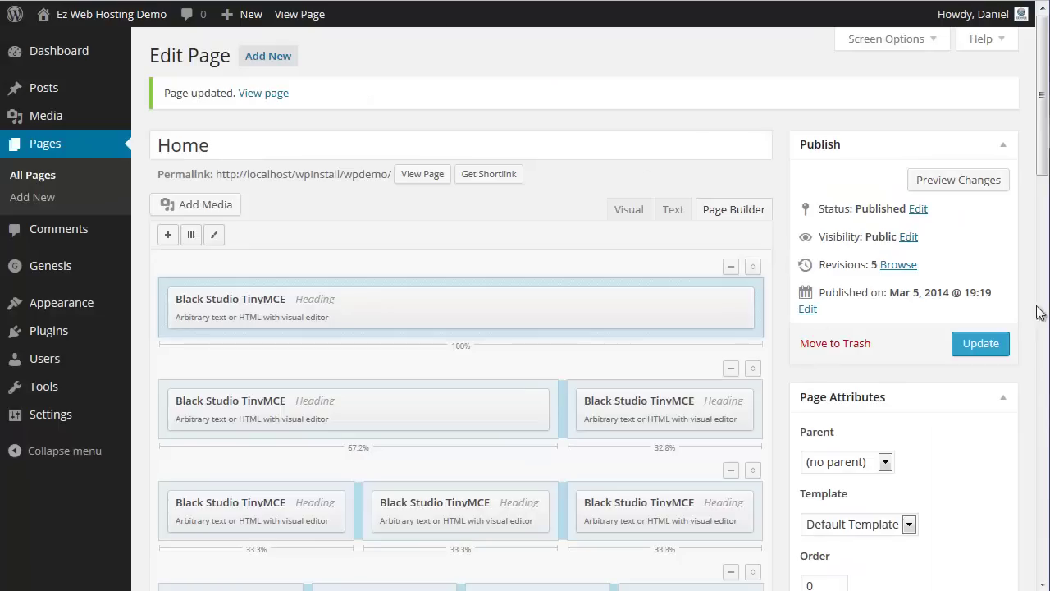
pyautogui.scroll(-3, 669, 394)
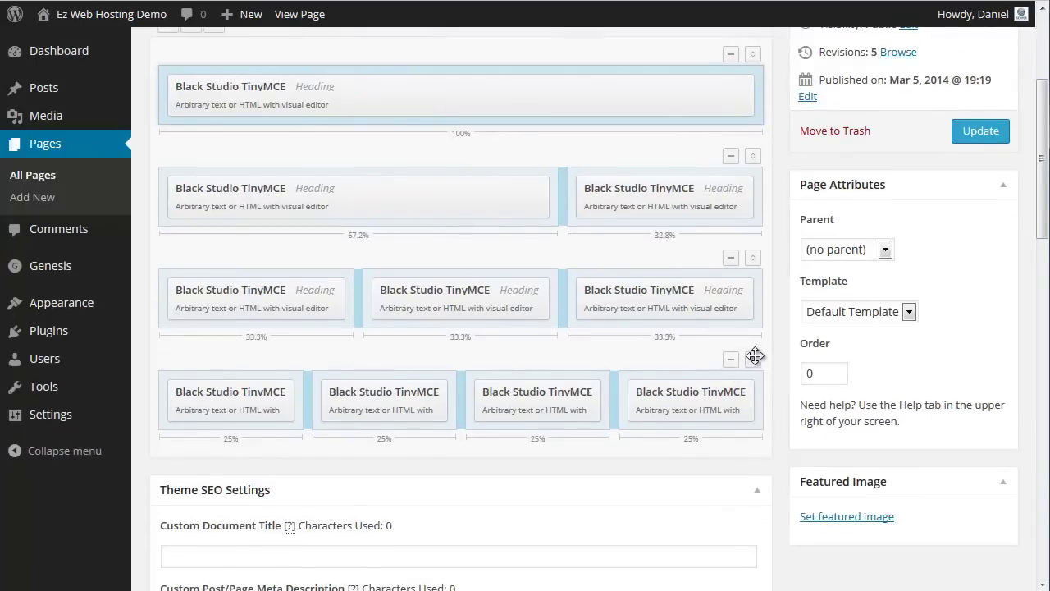
pyautogui.moveTo(755, 355); pyautogui.dragTo(752, 274)
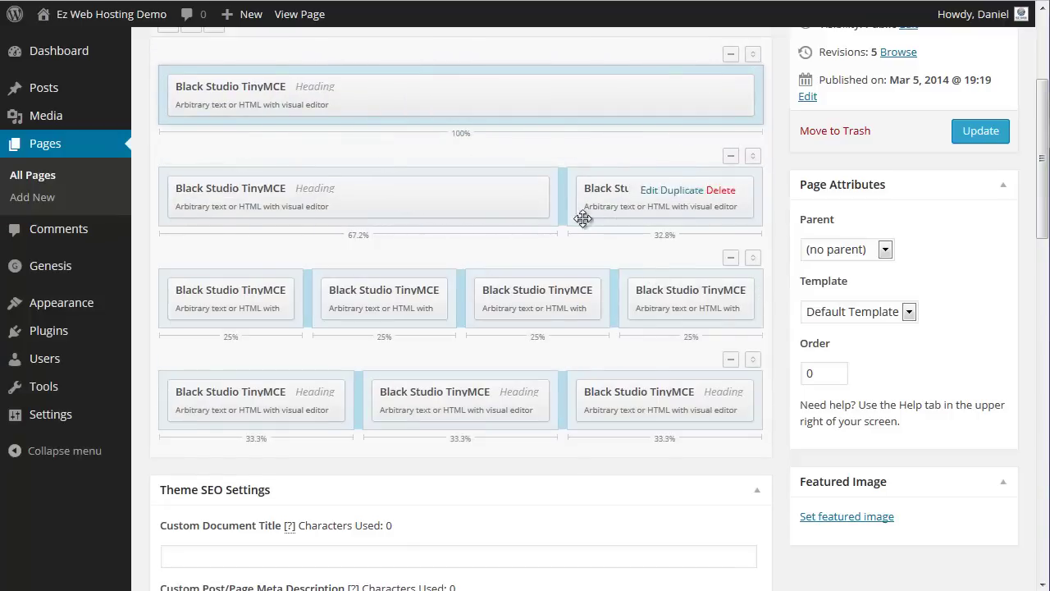
pyautogui.moveTo(759, 249); pyautogui.dragTo(759, 289)
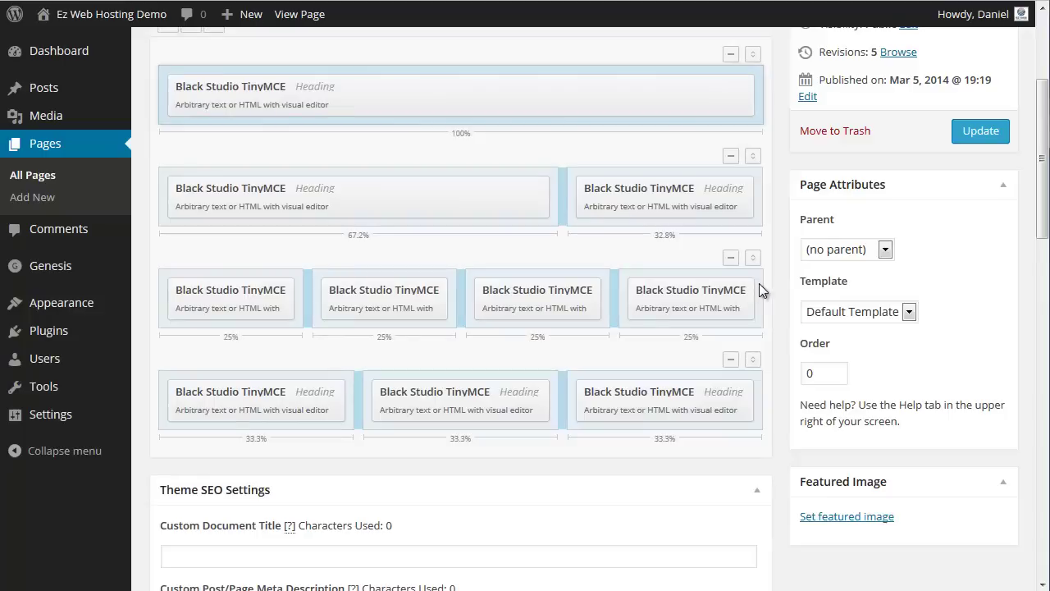
pyautogui.click(730, 362)
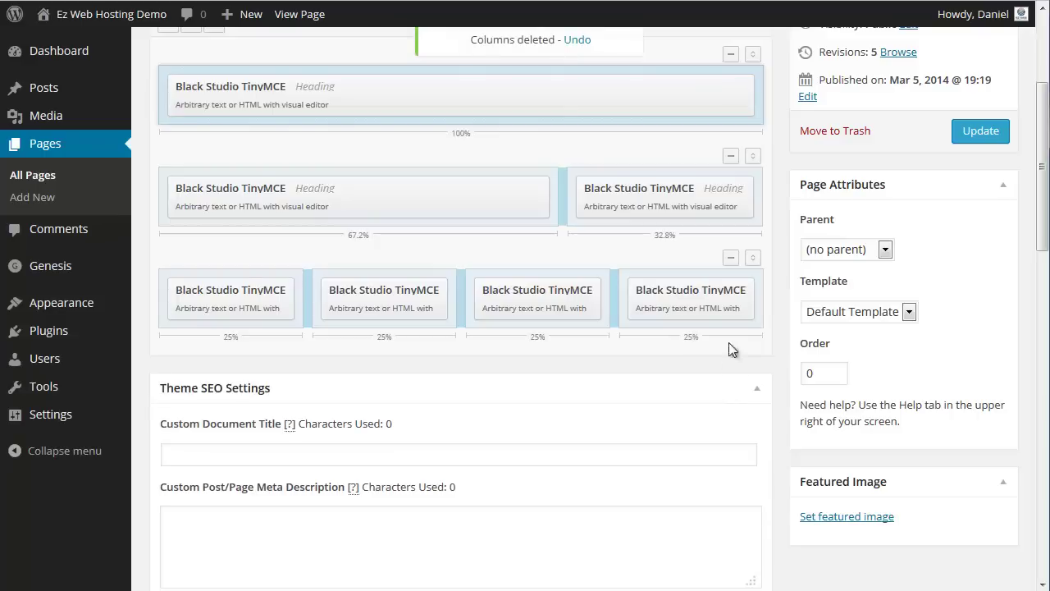
pyautogui.click(973, 137)
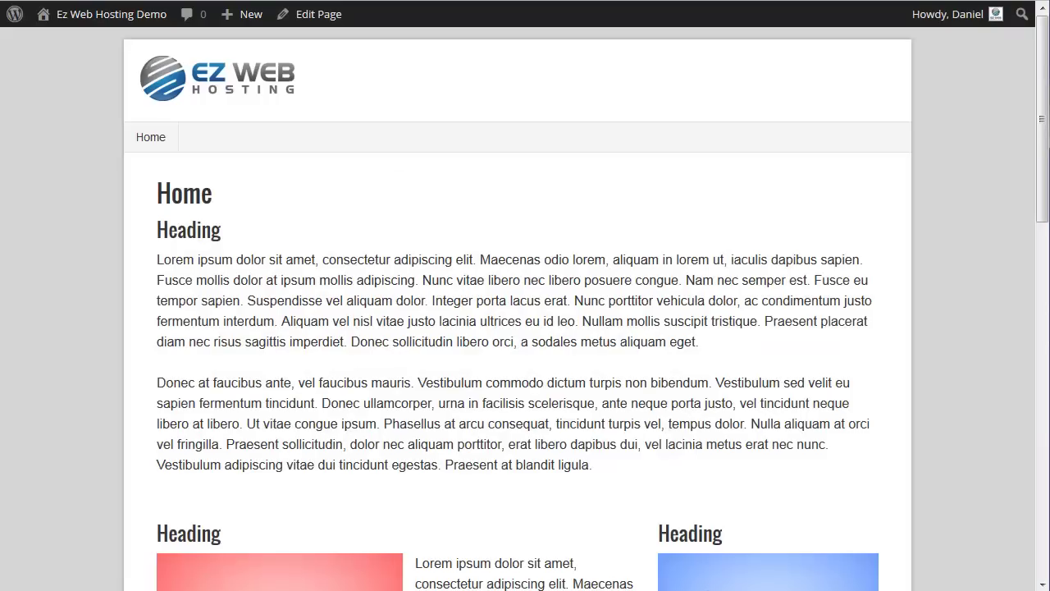
# Step: Scroll the live Home page to check the four pink-image columns beneath the 67/33 row
pyautogui.scroll(-2, 1045, 205)
pyautogui.scroll(-5, 1046, 205)
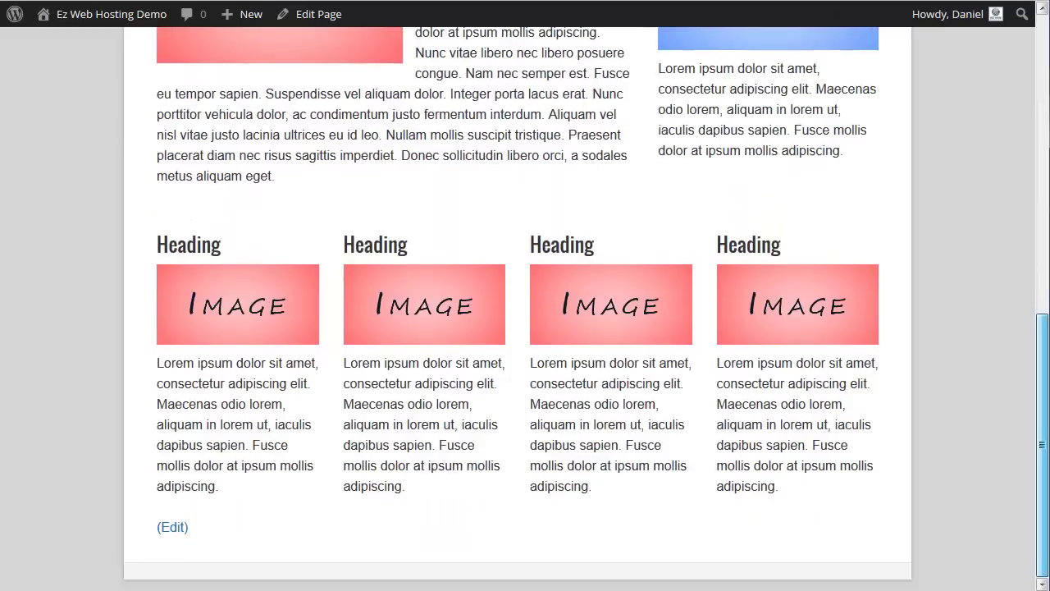
pyautogui.scroll(1, 525, 309)
pyautogui.scroll(-1, 525, 308)
pyautogui.scroll(4, 525, 309)
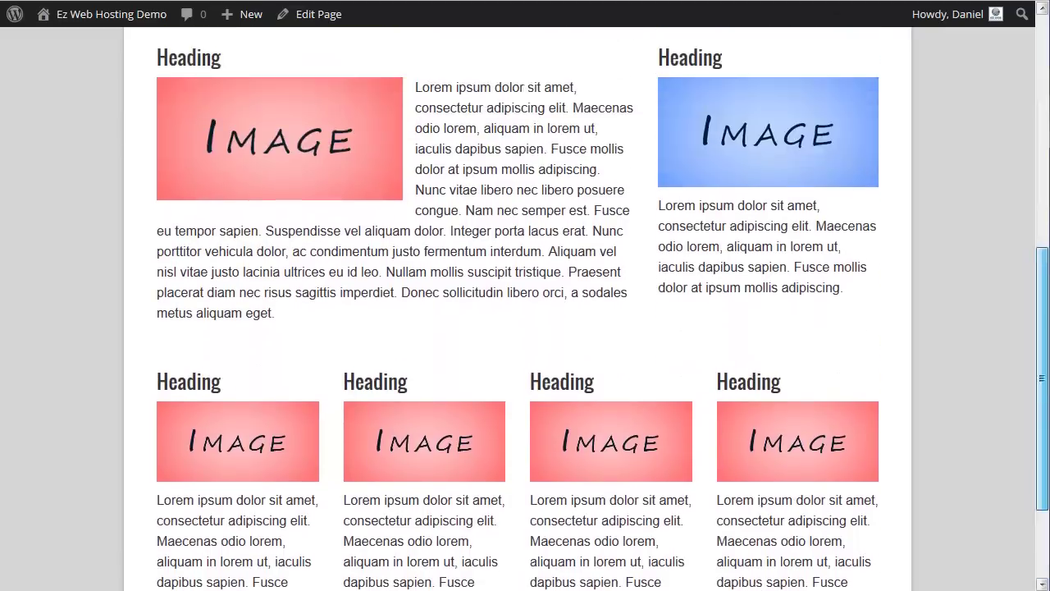
pyautogui.scroll(-4, 525, 309)
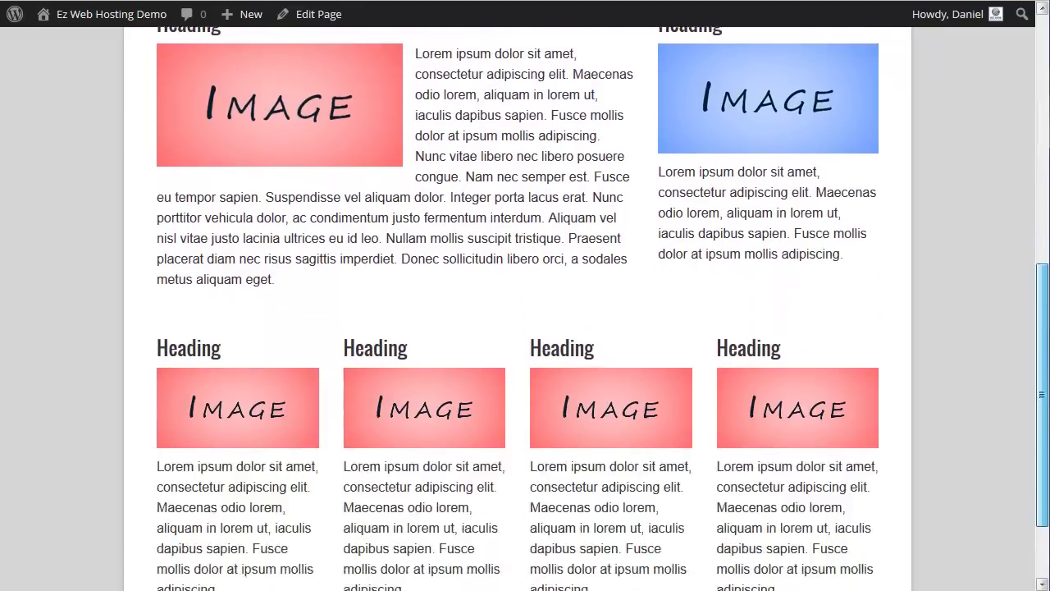
pyautogui.scroll(7, 1043, 92)
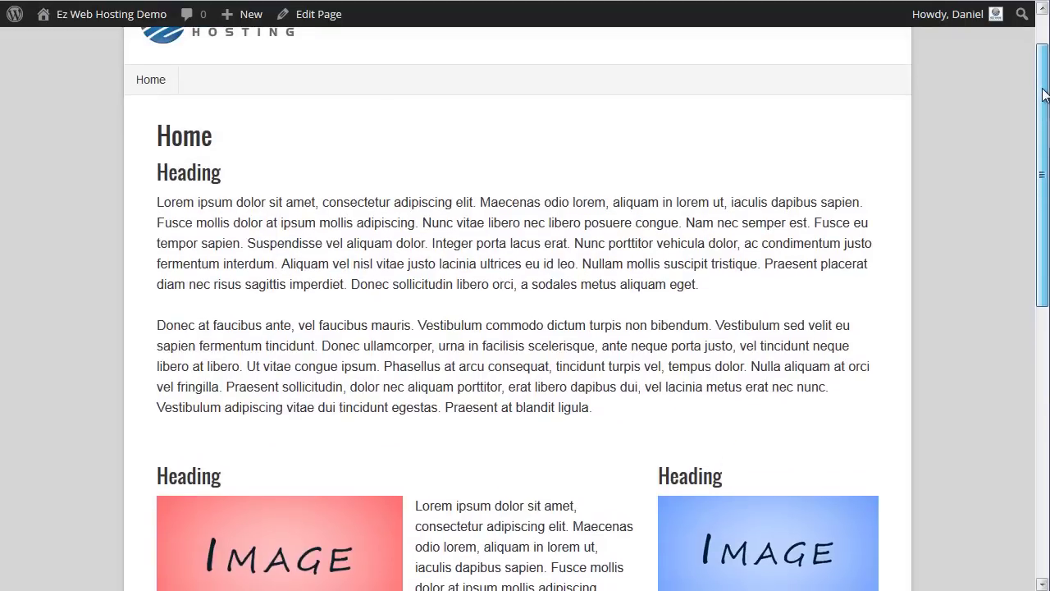
pyautogui.moveTo(1043, 94); pyautogui.dragTo(1043, 149)
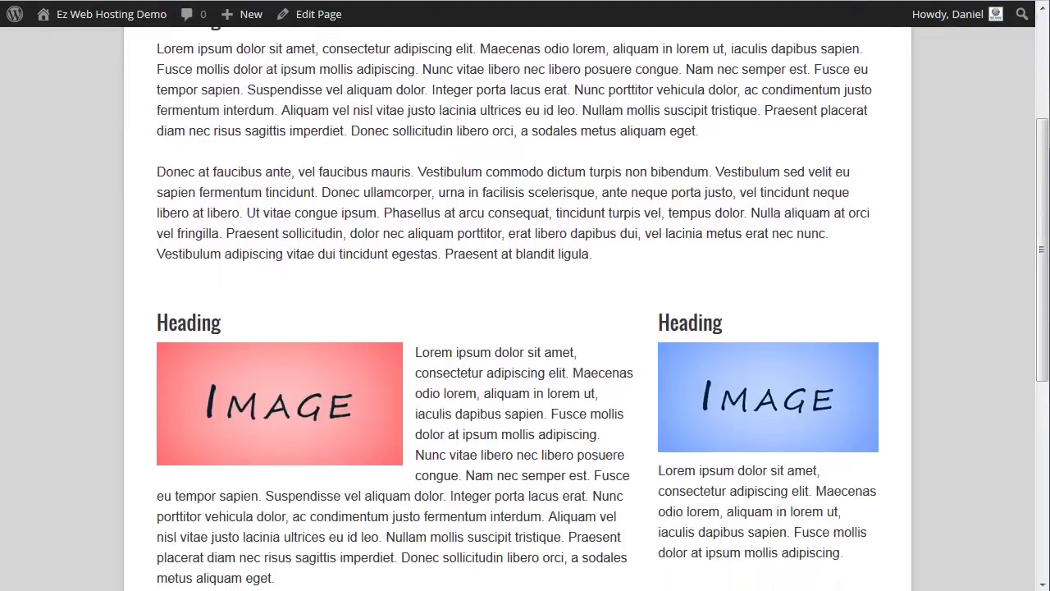
pyautogui.scroll(-5, 460, 230)
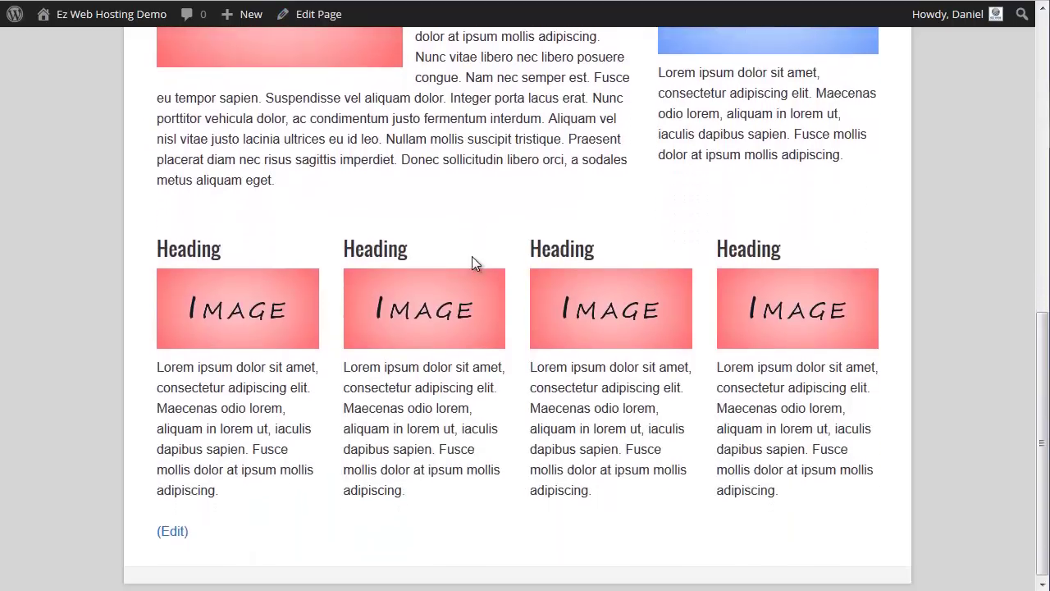
pyautogui.scroll(1, 472, 259)
pyautogui.scroll(2, 473, 259)
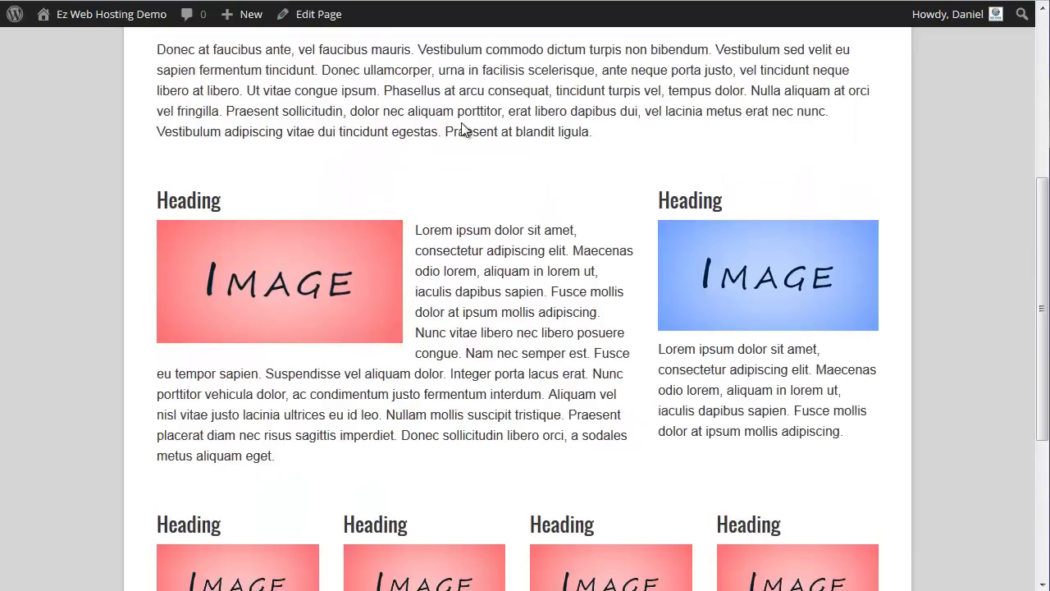